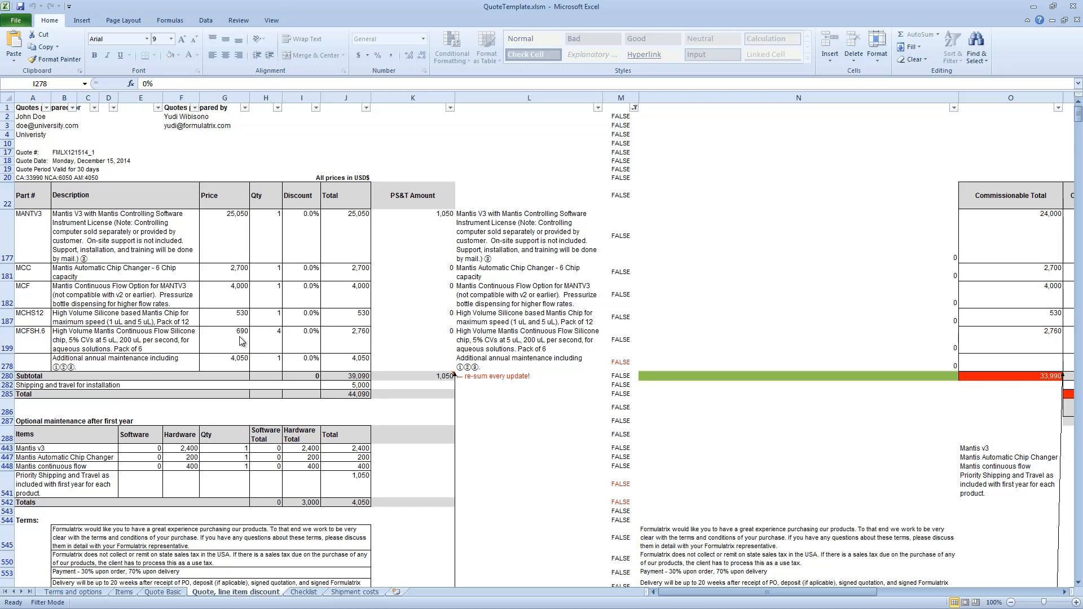
# - On the Items sheet, change the first custom item's description with priority shipping and travel included to "Consulting fee"
pyautogui.click(124, 591)
pyautogui.scroll(-10, 142, 576)
pyautogui.scroll(-9, 143, 577)
pyautogui.moveTo(146, 481); pyautogui.dragTo(717, 480)
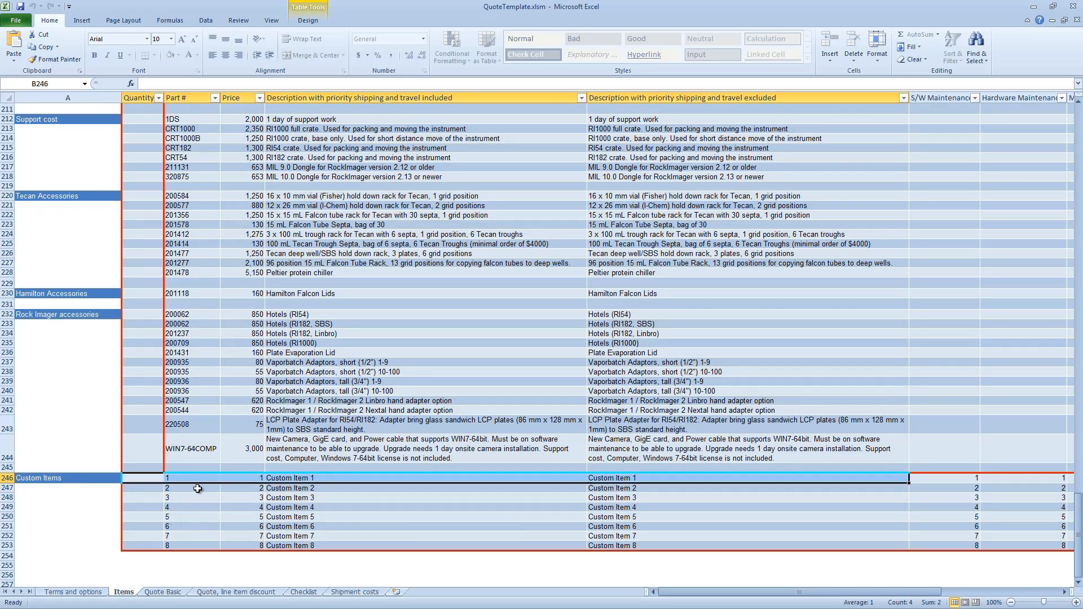
pyautogui.click(149, 482)
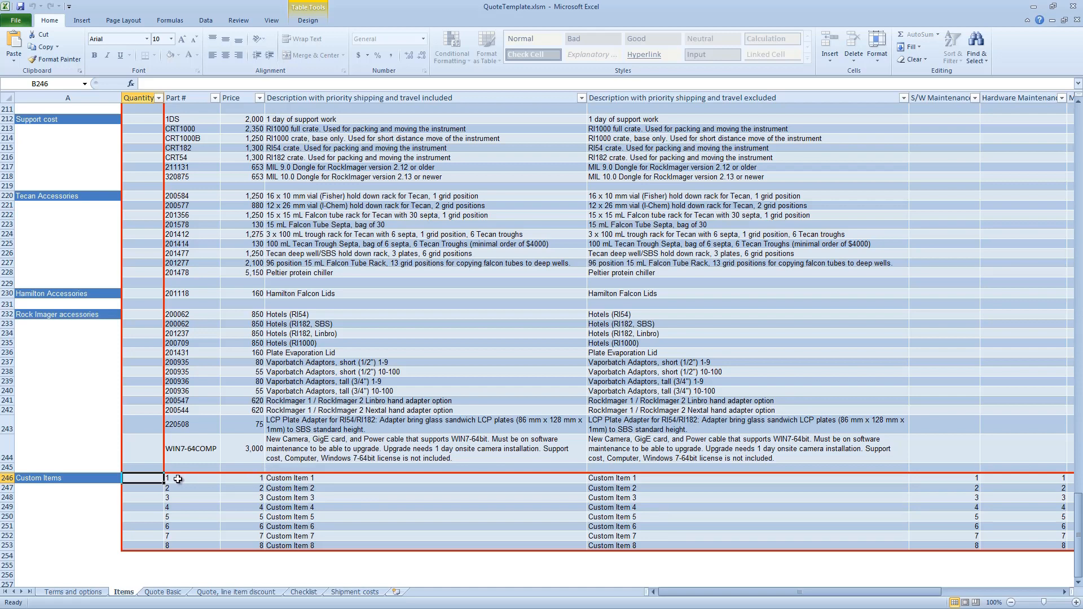
pyautogui.click(294, 480)
pyautogui.write('Co')
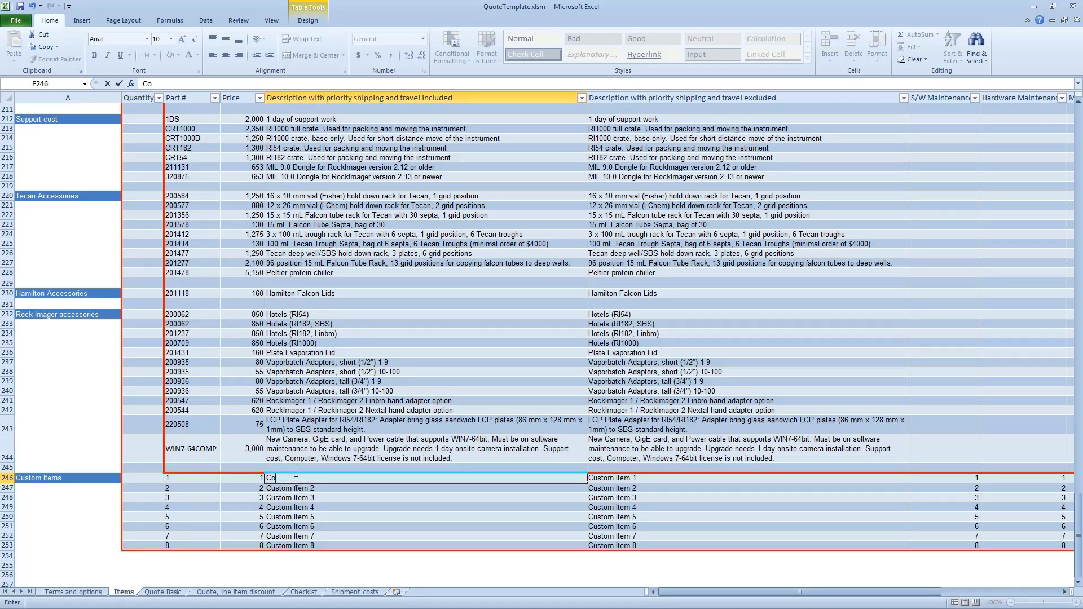
pyautogui.write('nsulting Fee')
pyautogui.press('BackSpace')
pyautogui.press('BackSpace')
pyautogui.press('BackSpace')
pyautogui.write('fee')
pyautogui.press('Return')
pyautogui.click(294, 479)
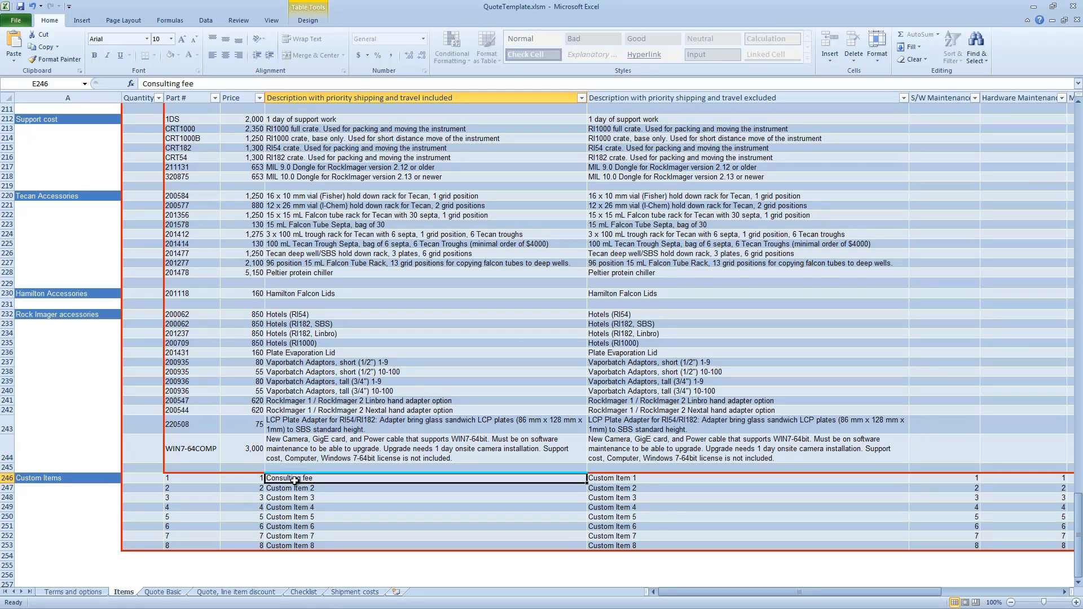
pyautogui.press('Right')
pyautogui.press('Left')
pyautogui.press('Right')
pyautogui.press('Left')
pyautogui.press('Right')
pyautogui.press('Left')
pyautogui.press('Right')
pyautogui.press('Left')
pyautogui.press('Right')
pyautogui.press('Left')
pyautogui.press('Right')
pyautogui.press('Left')
pyautogui.press('Right')
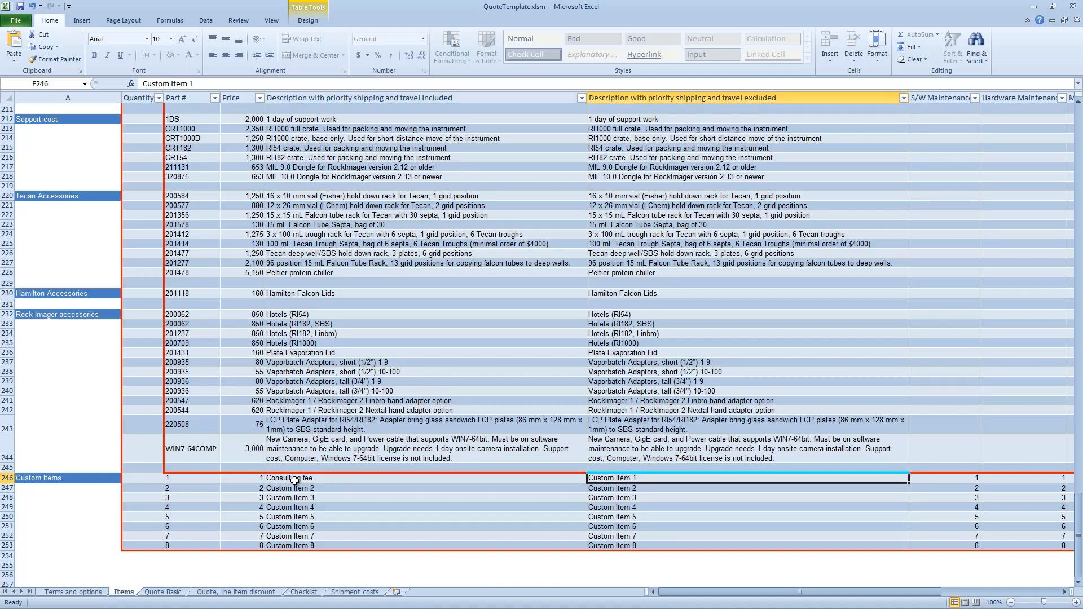
pyautogui.press('Left')
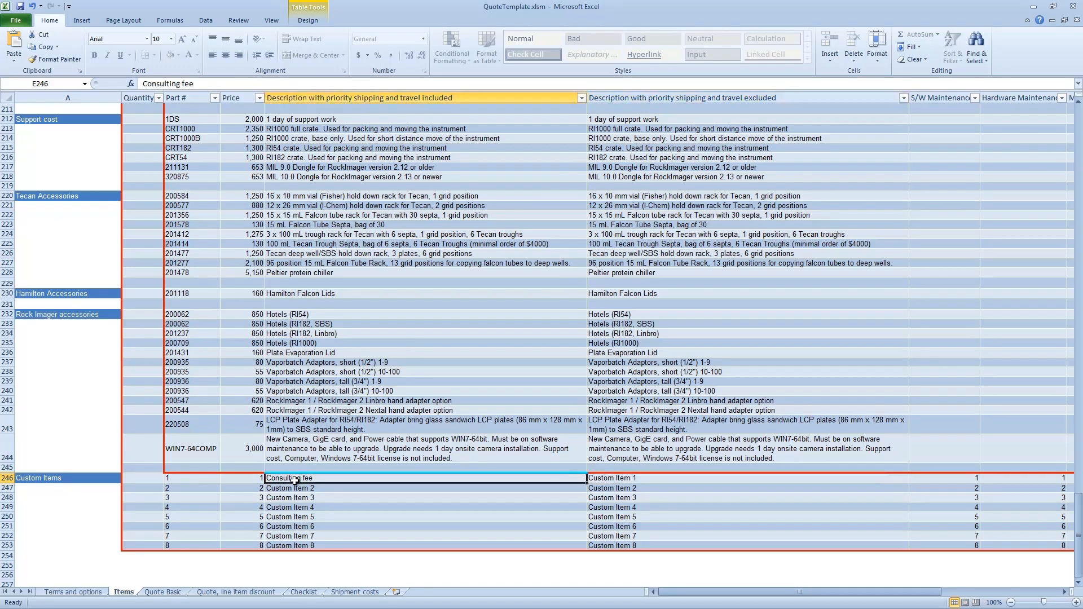
# - Copy the "Consulting fee" description into the same row's description with priority shipping and travel excluded
pyautogui.hotkey('ctrl', 'c')
pyautogui.press('Right')
pyautogui.hotkey('ctrl', 'v')
# - Set the price of the Consulting fee custom item to 30,000
pyautogui.press('Left')
pyautogui.press('Left')
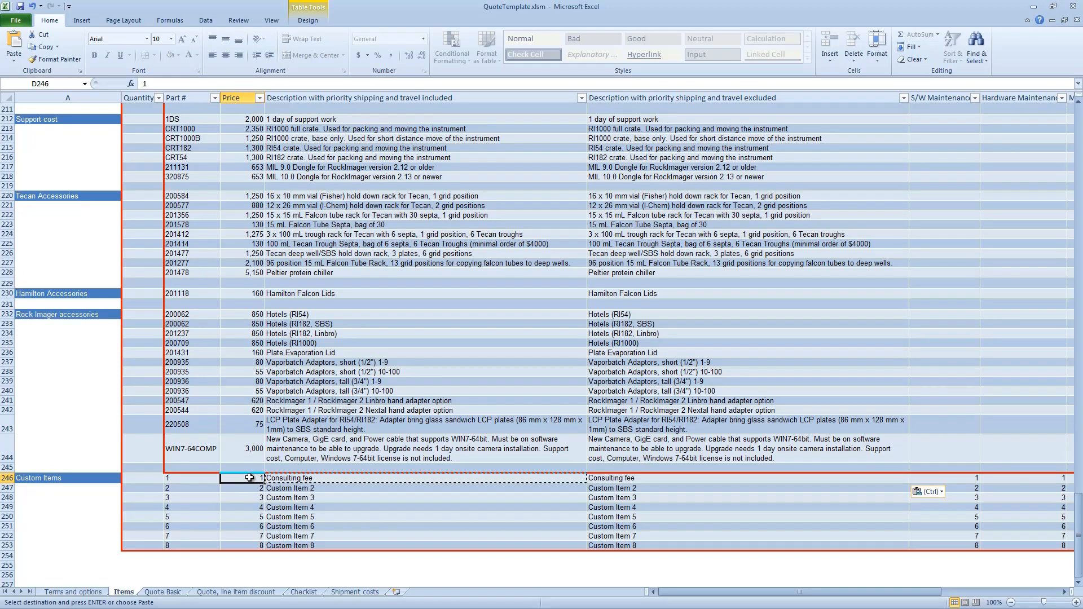
pyautogui.write('3000')
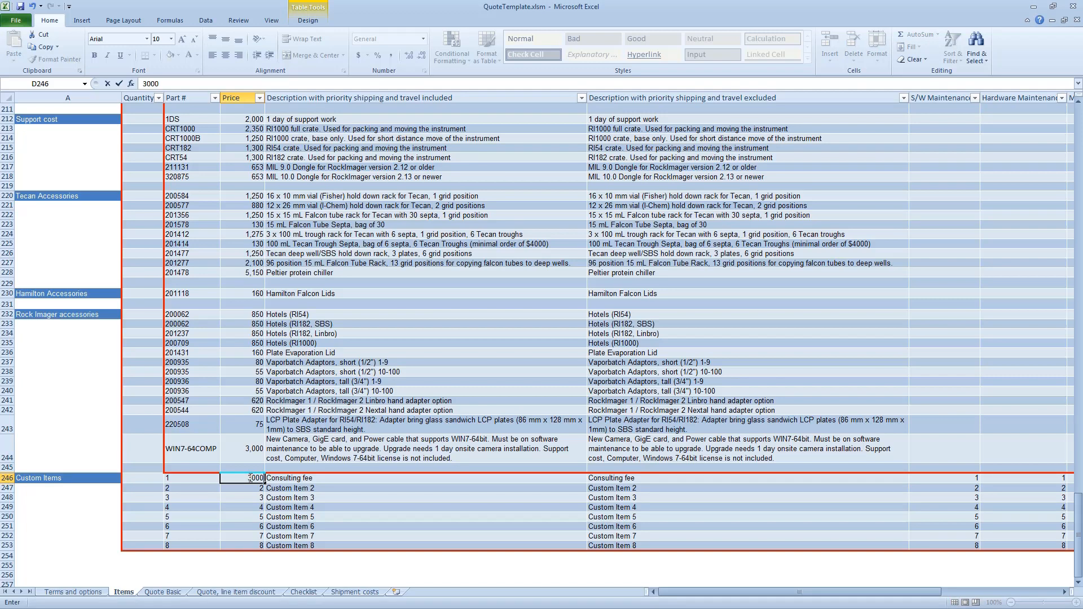
pyautogui.press('Return')
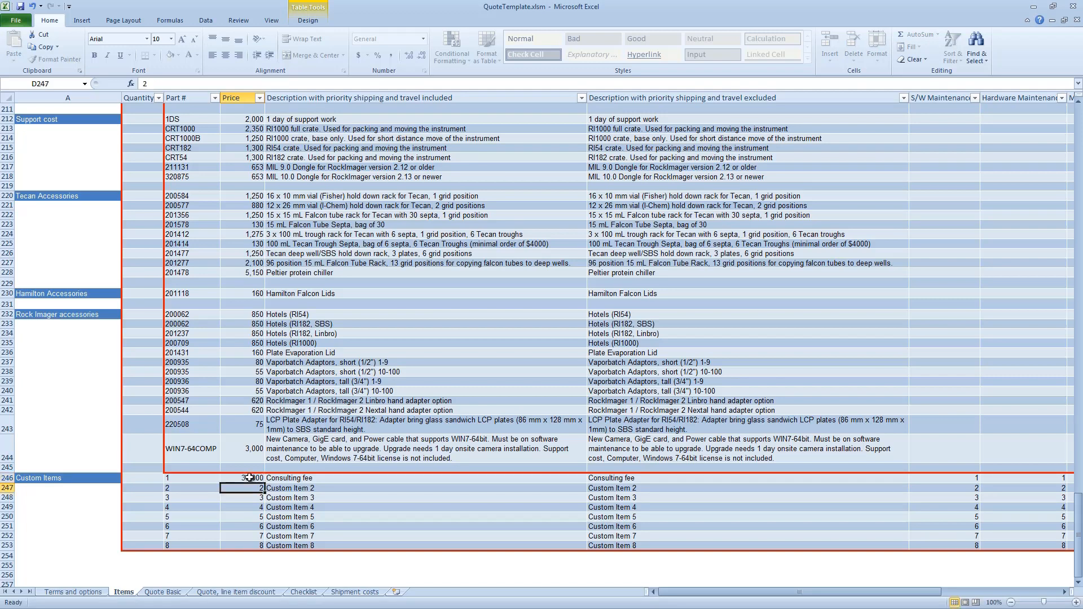
# - Give the Consulting fee item the part number CONST and a quantity of 1
pyautogui.press('Up')
pyautogui.press('Left')
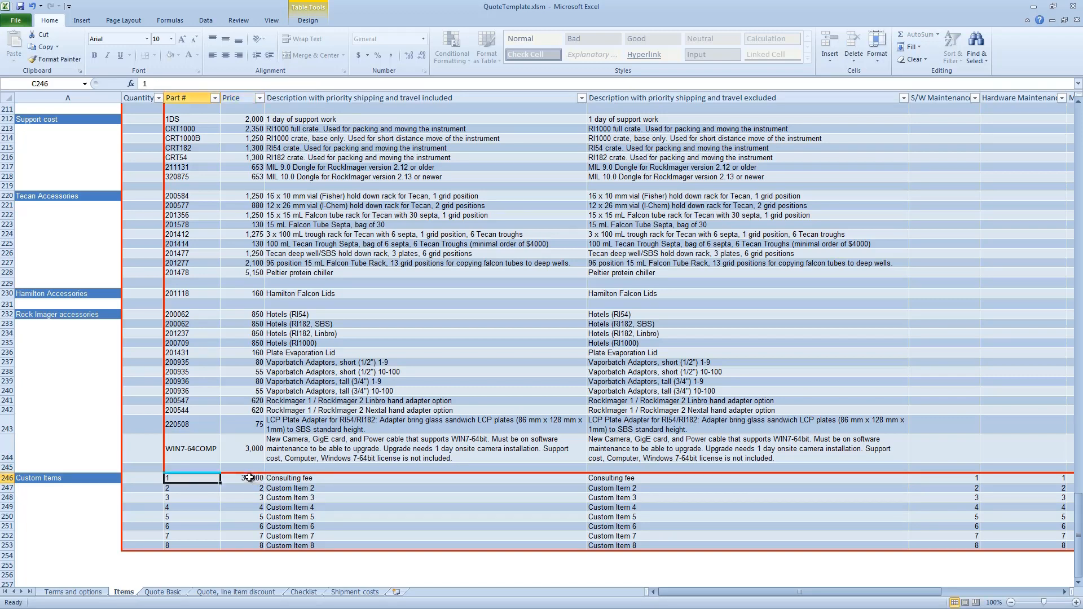
pyautogui.write('CUNST')
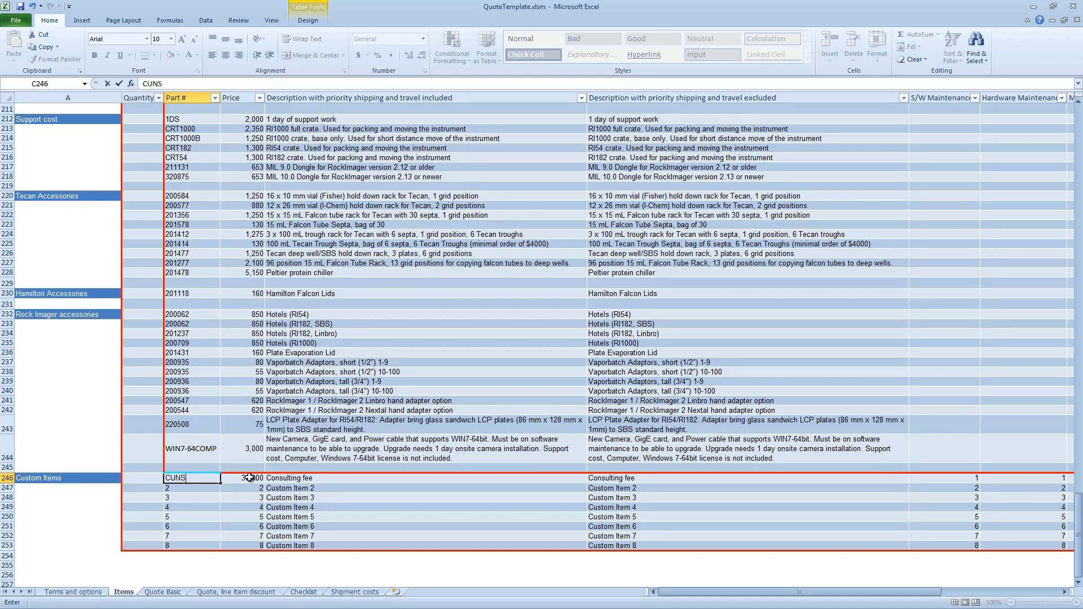
pyautogui.press('BackSpace')
pyautogui.press('BackSpace')
pyautogui.press('BackSpace')
pyautogui.press('BackSpace')
pyautogui.write('ONS')
pyautogui.press('Left')
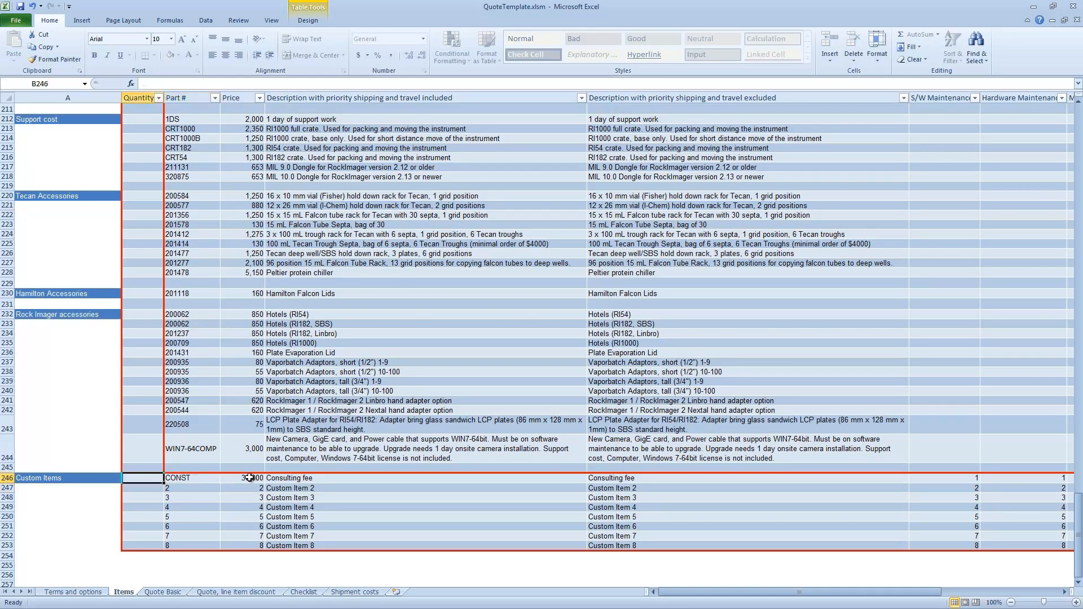
pyautogui.write('1')
pyautogui.press('Return')
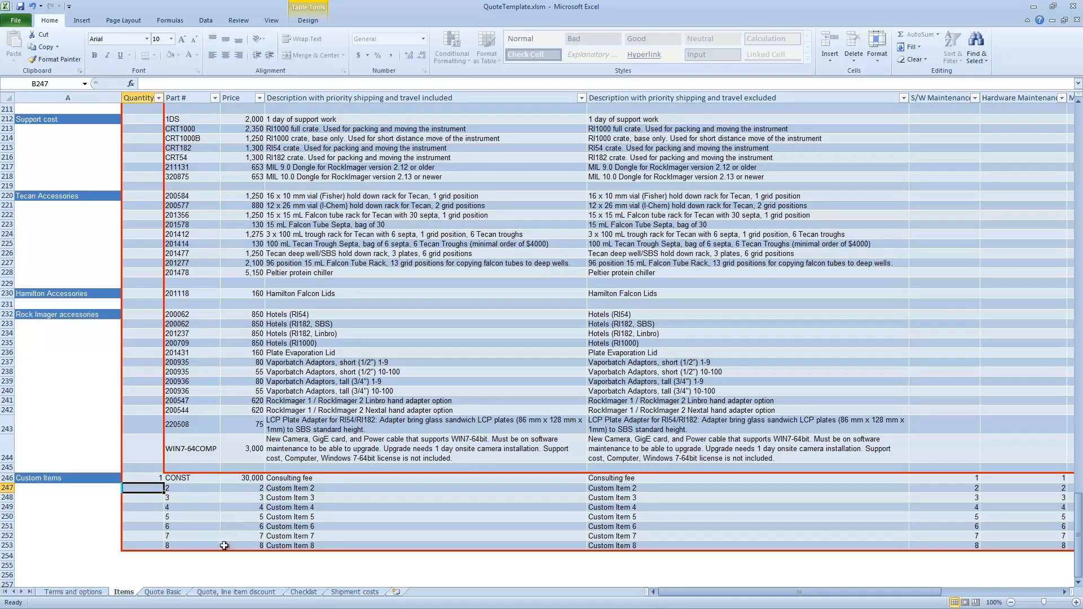
# - Check how the Consulting fee line is listed on the Quote Basic and Quote, line item discount sheets
pyautogui.click(176, 593)
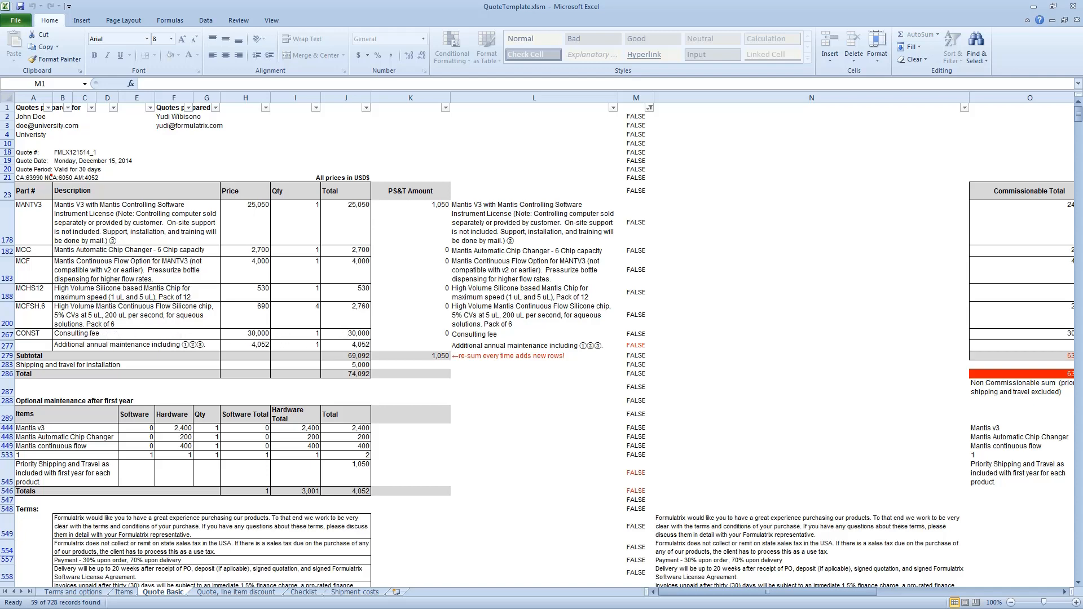
pyautogui.click(124, 592)
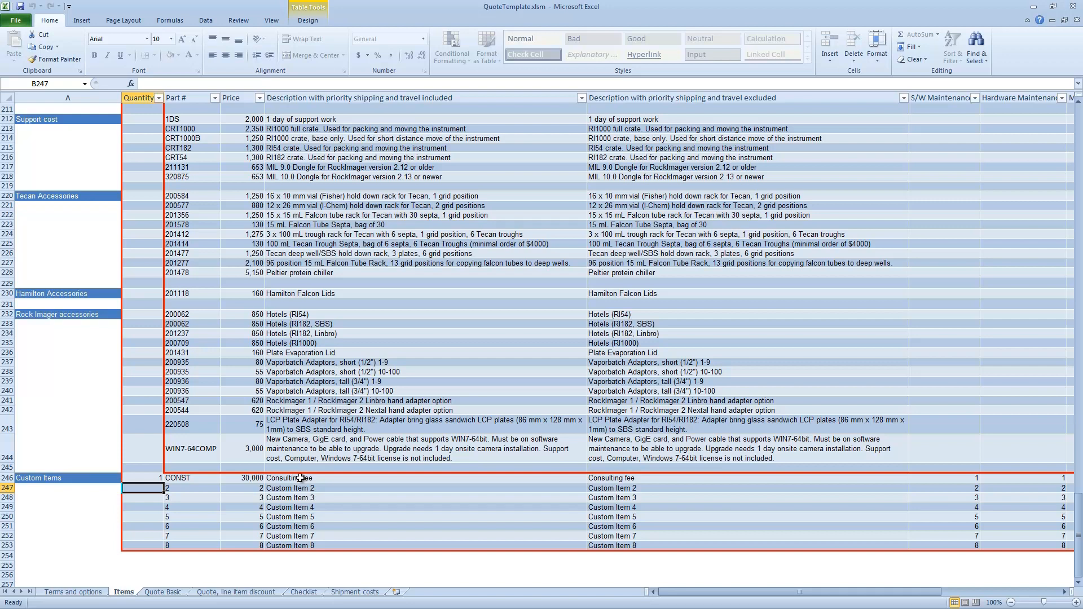
pyautogui.click(174, 593)
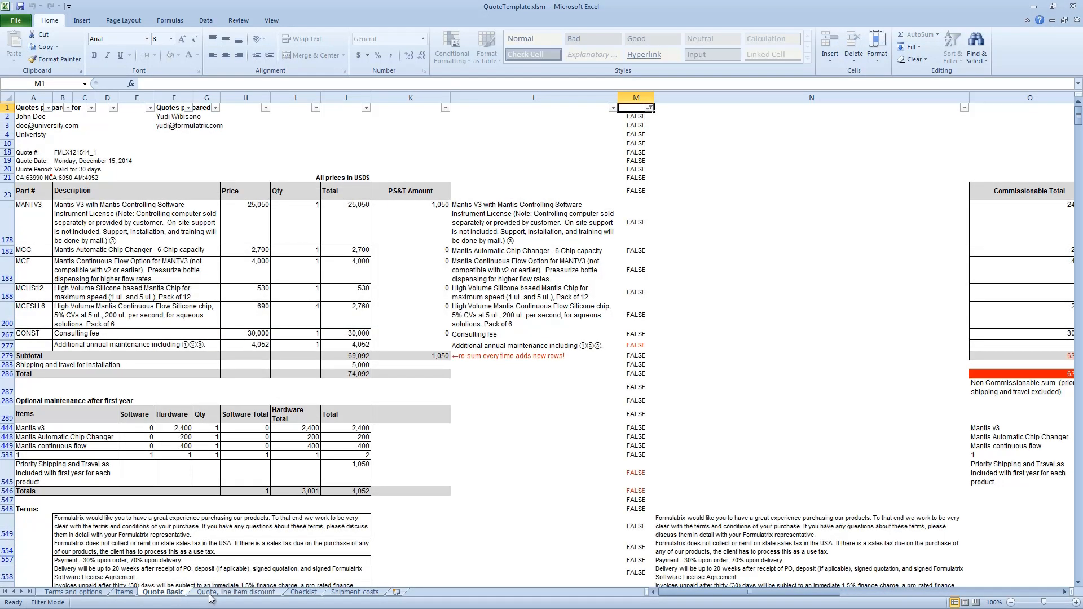
pyautogui.click(217, 593)
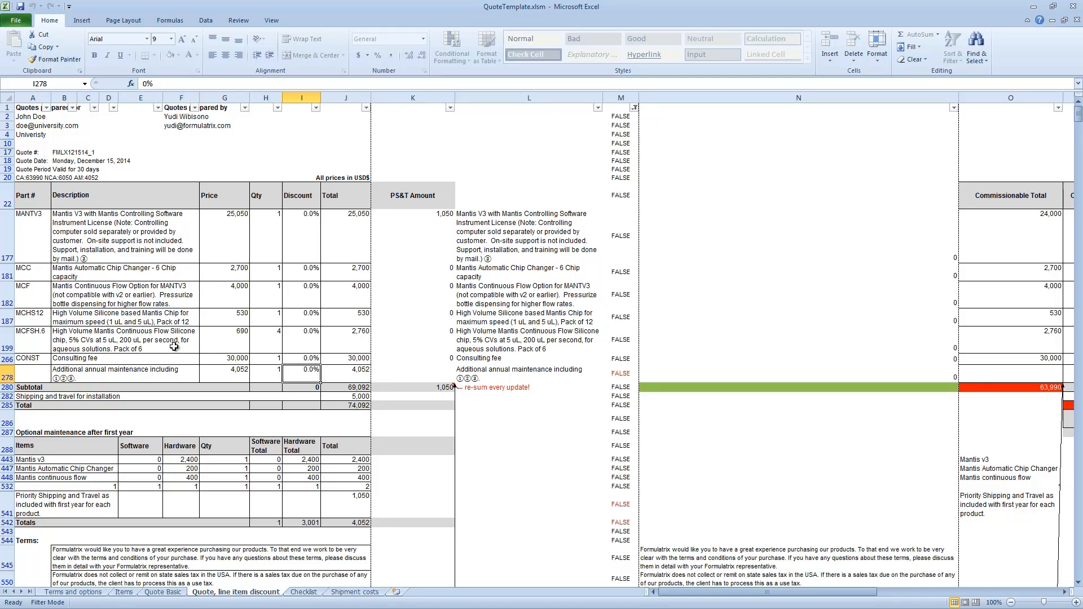
# - Set the Consulting fee's quantity to 0 on the Items sheet and review the Quote, line item discount sheet
pyautogui.click(124, 592)
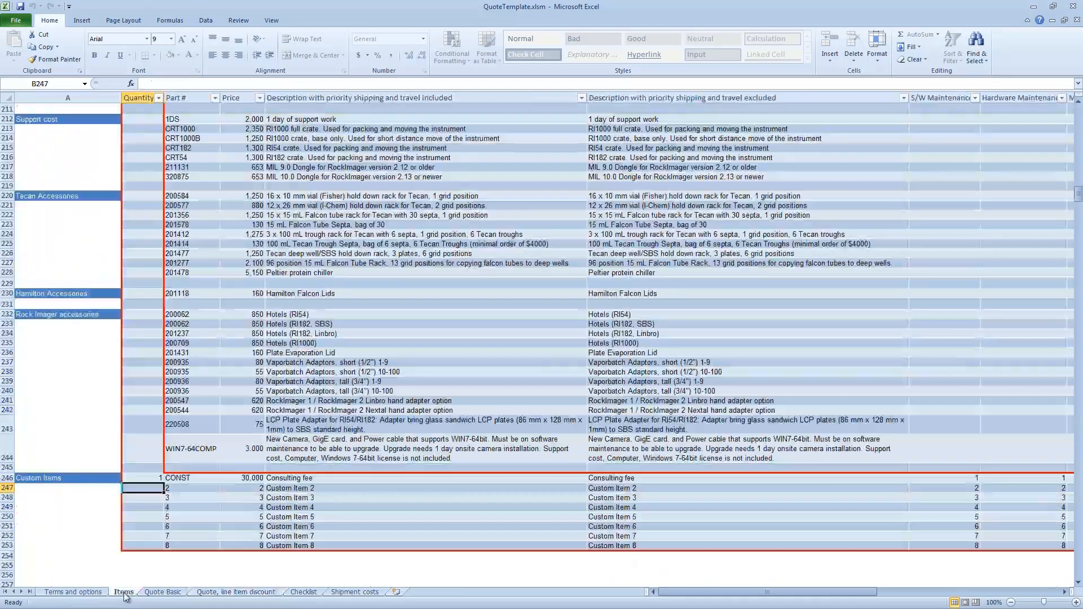
pyautogui.click(145, 477)
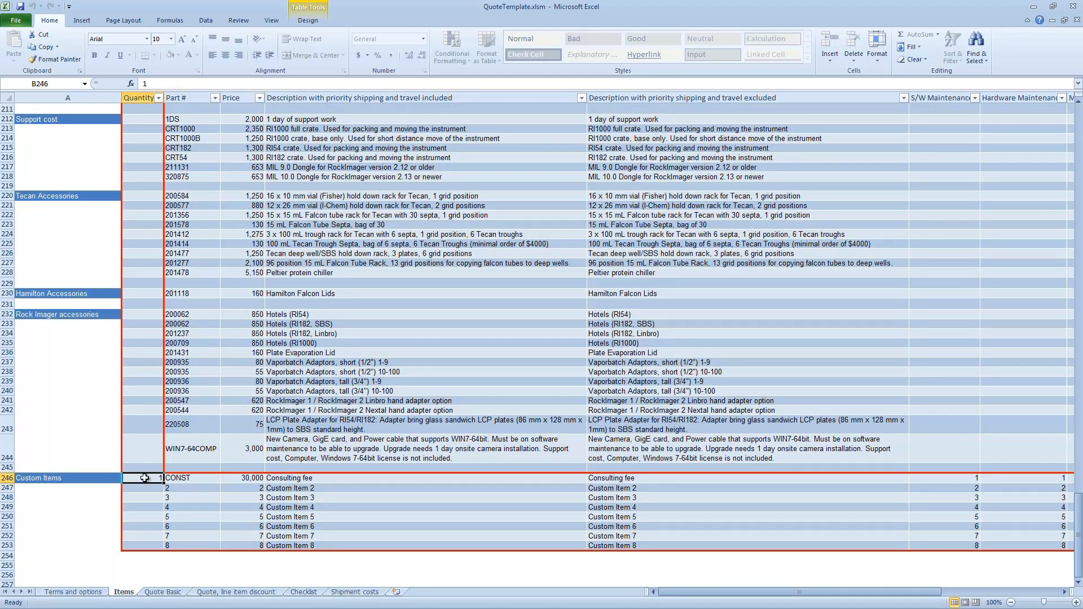
pyautogui.write('0')
pyautogui.press('Return')
pyautogui.click(215, 594)
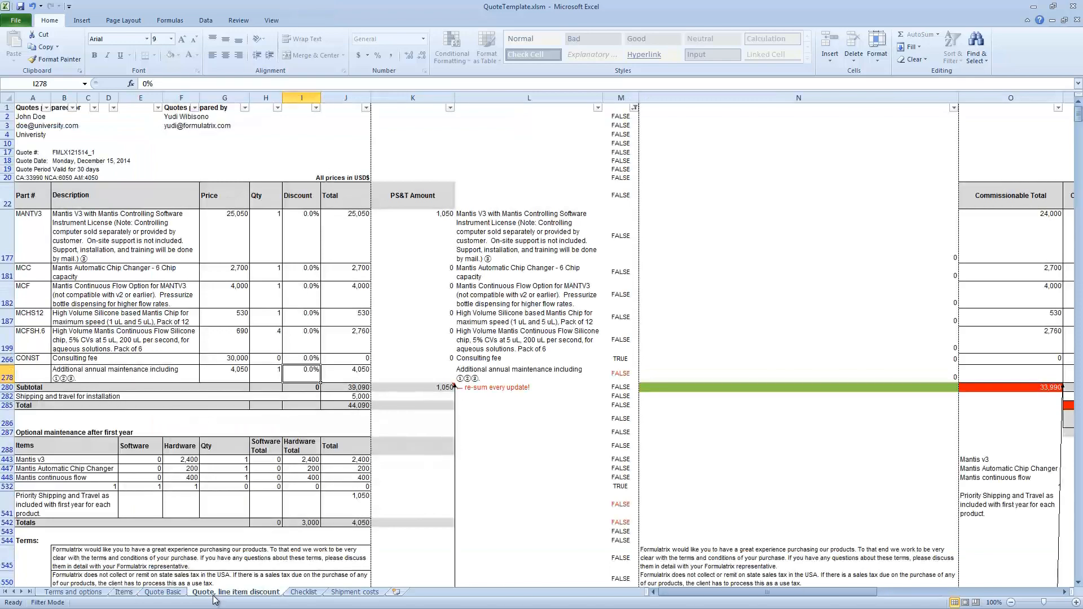
pyautogui.click(163, 592)
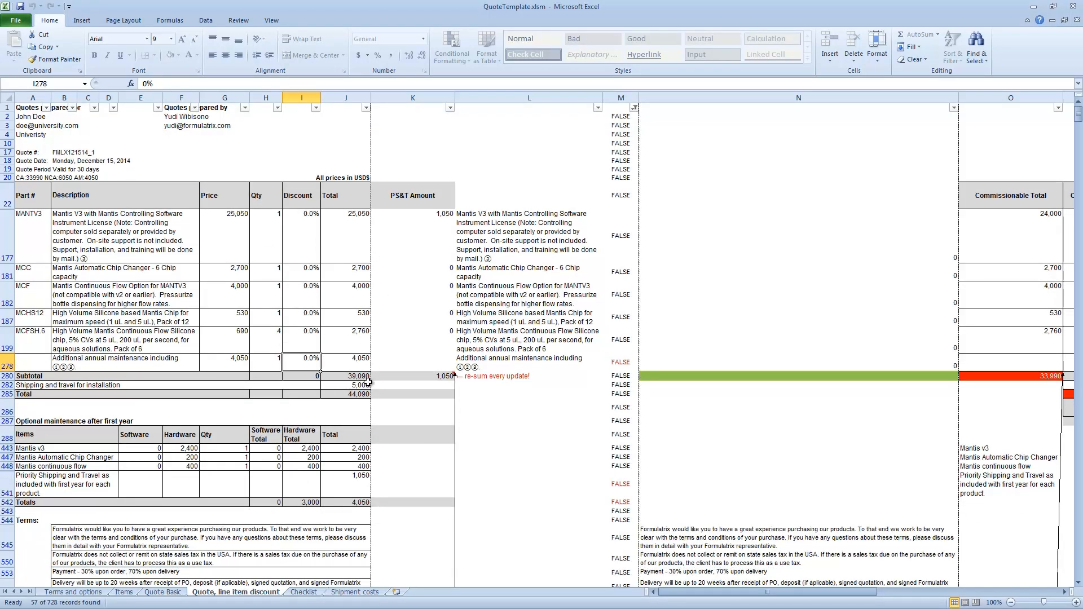
# - On the Items sheet, set the price of the second custom item to 39,090
pyautogui.click(124, 592)
pyautogui.click(191, 479)
pyautogui.click(239, 480)
pyautogui.click(239, 489)
pyautogui.write('3')
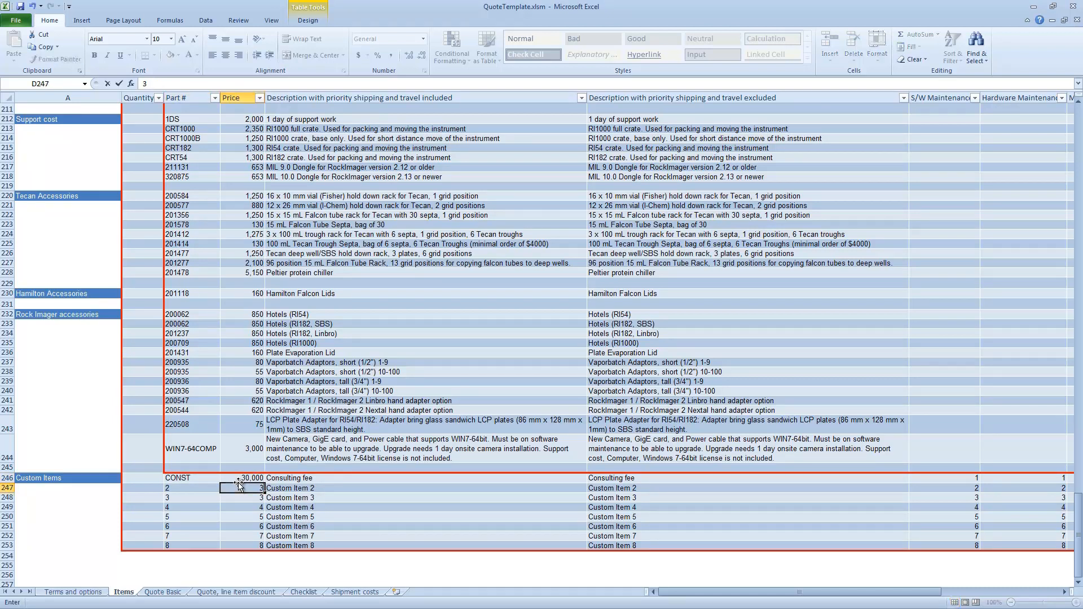
pyautogui.write('9,090')
pyautogui.press('Return')
# - Change the part number of the second custom item to MANTIS
pyautogui.press('Up')
pyautogui.press('Left')
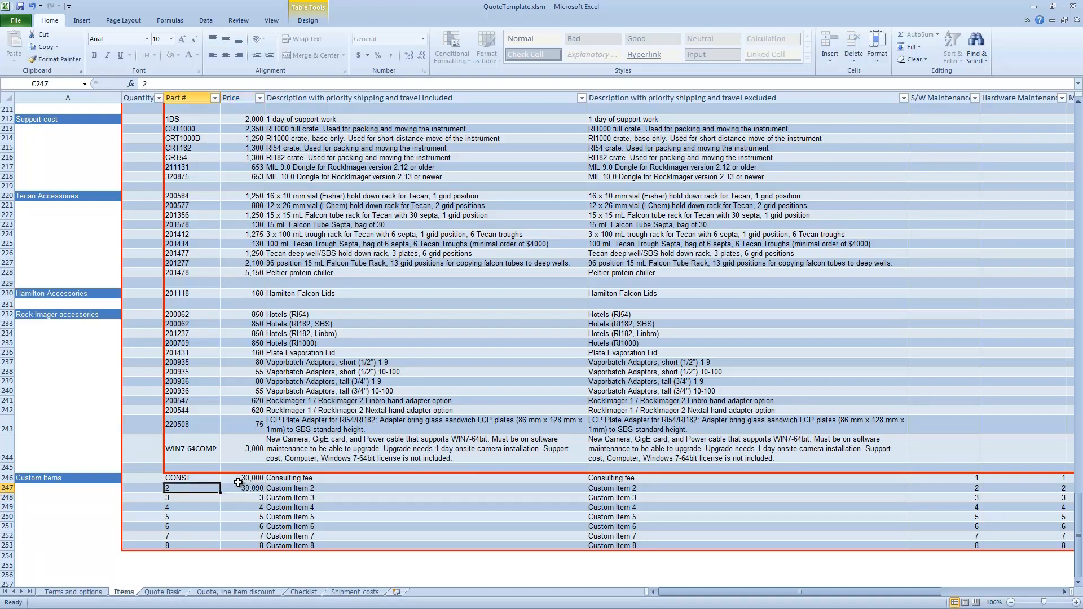
pyautogui.write('MANTIO')
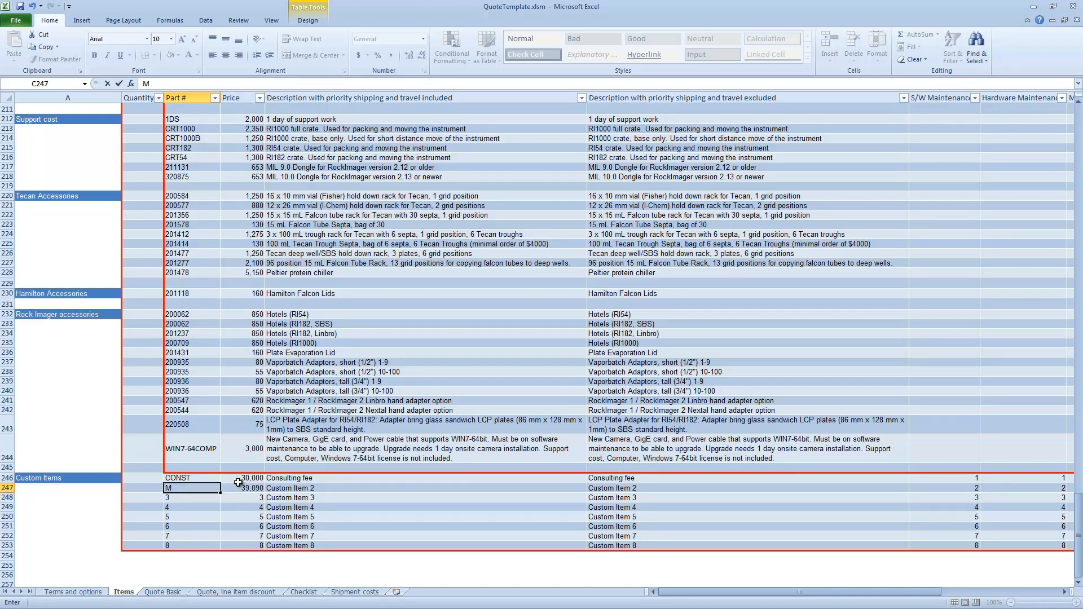
pyautogui.press('BackSpace')
pyautogui.write('S')
pyautogui.press('Return')
# - Describe the MANTIS item, with priority shipping and travel included, as "Mantis v3 with all the chips and 2 years fully loaded maintenance"
pyautogui.press('Up')
pyautogui.press('Right')
pyautogui.press('Right')
pyautogui.write('Mantis')
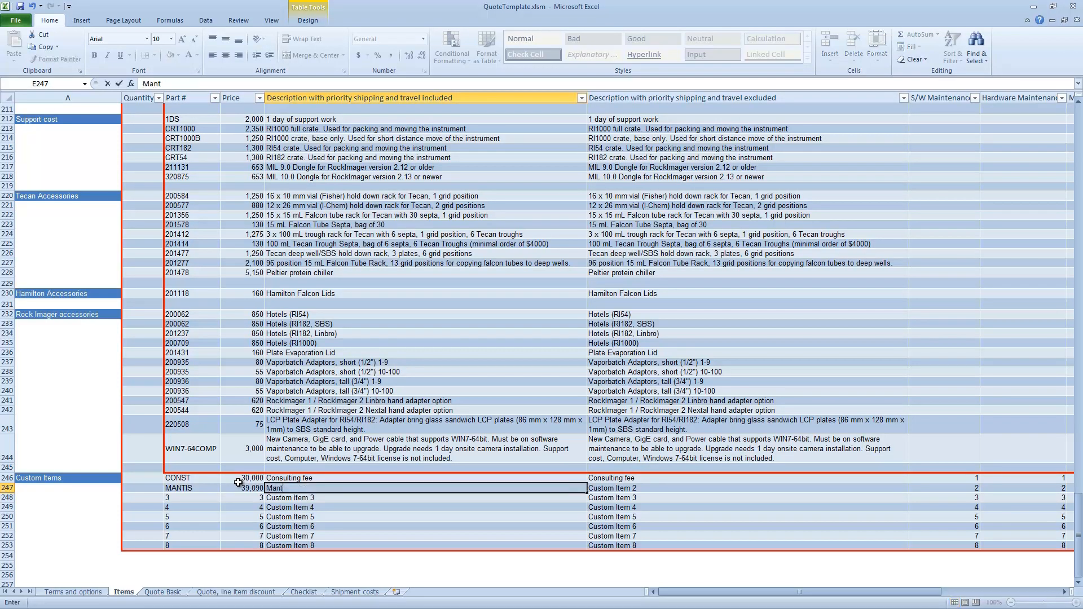
pyautogui.press('BackSpace')
pyautogui.write('v3 with ')
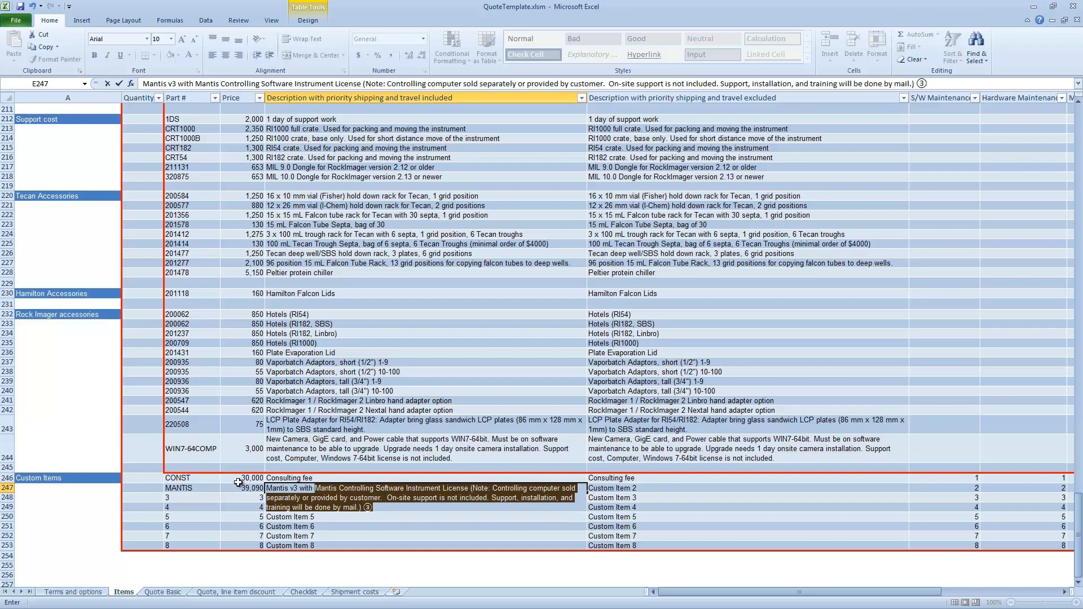
pyautogui.write('all the chips a')
pyautogui.press('BackSpace')
pyautogui.write('and ')
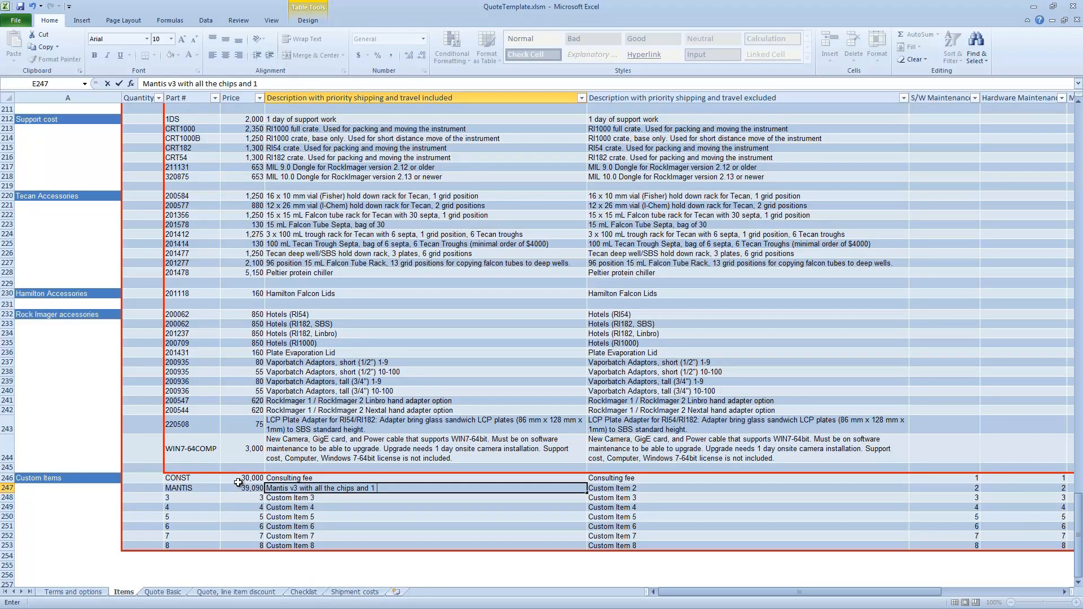
pyautogui.write('1')
pyautogui.press('BackSpace')
pyautogui.write('2 yuea')
pyautogui.press('BackSpace')
pyautogui.press('BackSpace')
pyautogui.press('BackSpace')
pyautogui.write('ears fully loaded maintenance')
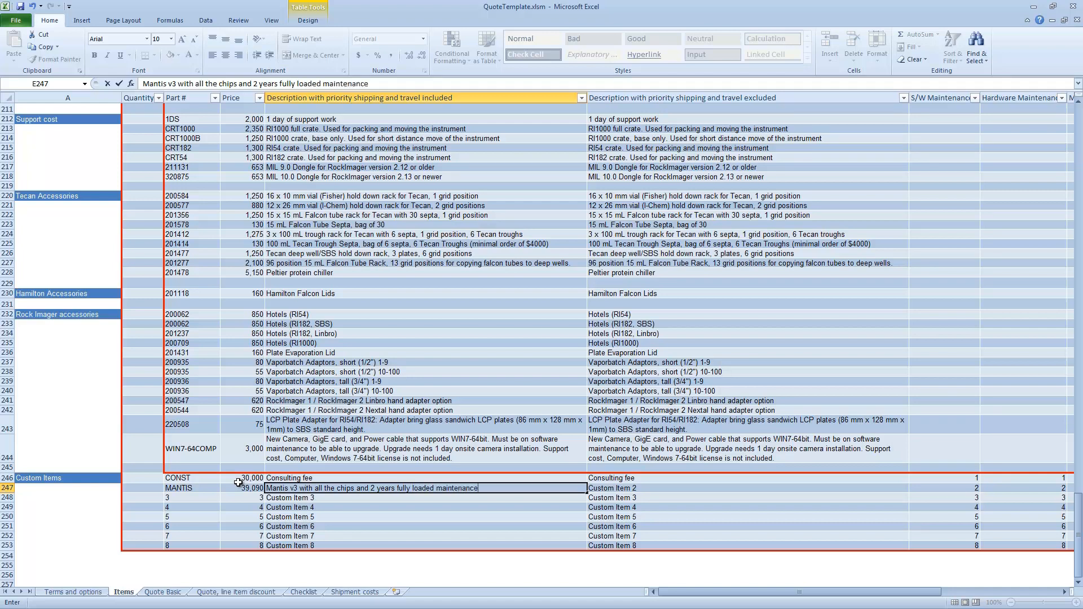
pyautogui.press('Return')
# - Copy the MANTIS item's description into its description with priority shipping and travel excluded
pyautogui.press('Right')
pyautogui.press('Left')
pyautogui.press('Up')
pyautogui.hotkey('ctrl', 'c')
pyautogui.press('Right')
pyautogui.hotkey('ctrl', 'v')
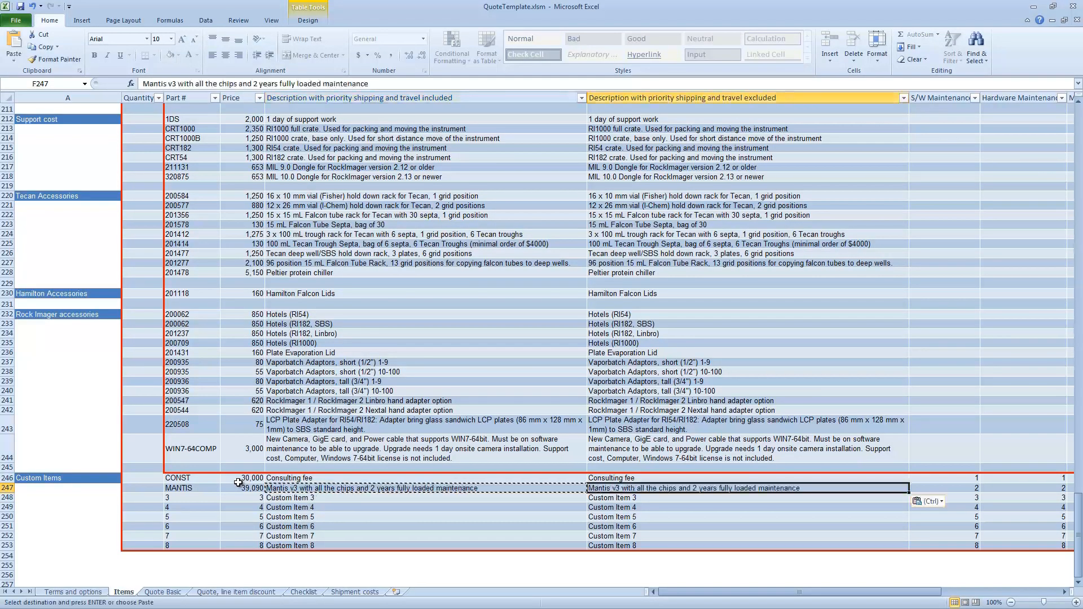
pyautogui.press('Escape')
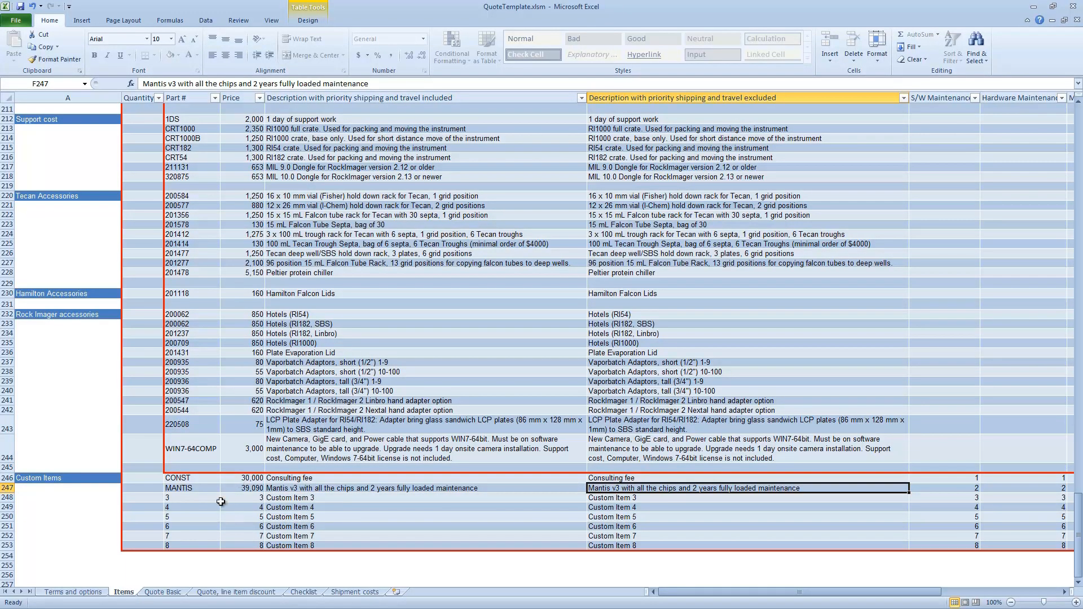
# - Enter a quantity of 1 for the MANTIS custom item
pyautogui.click(161, 489)
pyautogui.write('1')
pyautogui.click(144, 468)
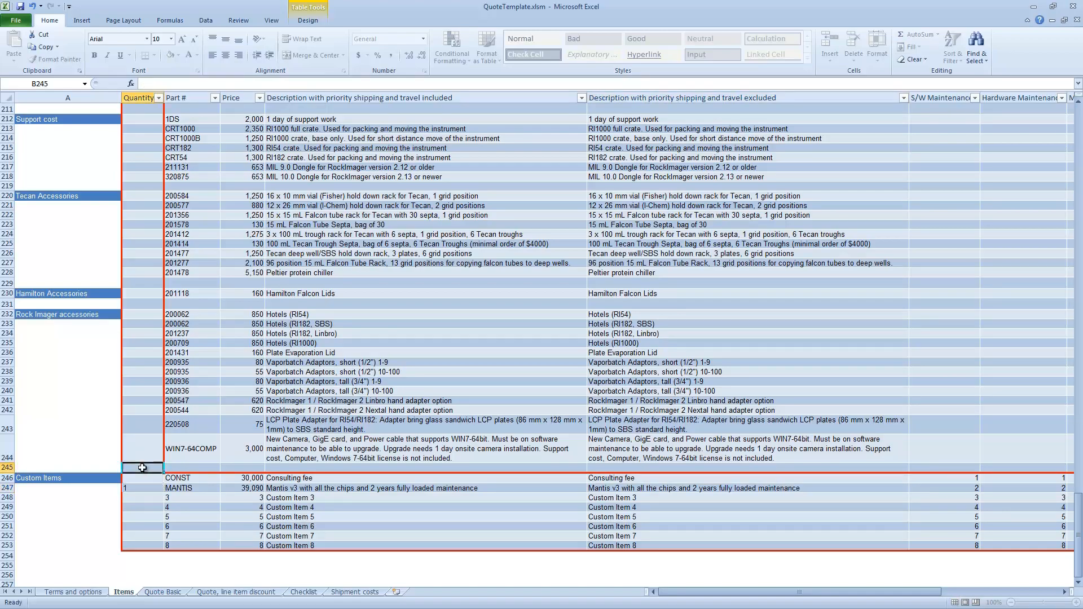
# - In the Mantis section of the Items sheet, set the quantity of MANTV3 to 0
pyautogui.scroll(14, 144, 463)
pyautogui.scroll(6, 144, 459)
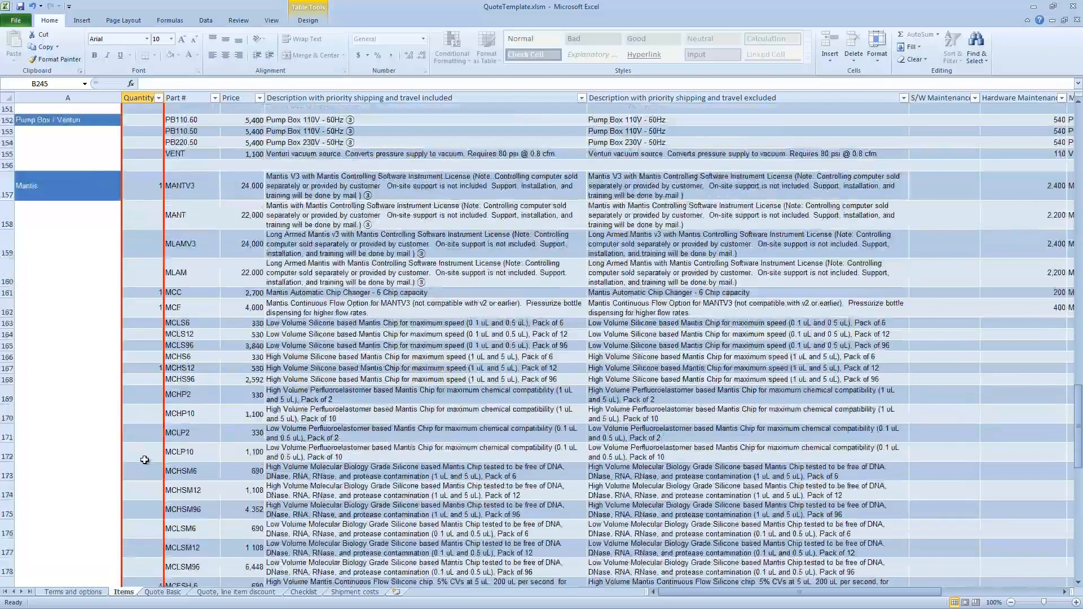
pyautogui.moveTo(150, 181); pyautogui.dragTo(141, 554)
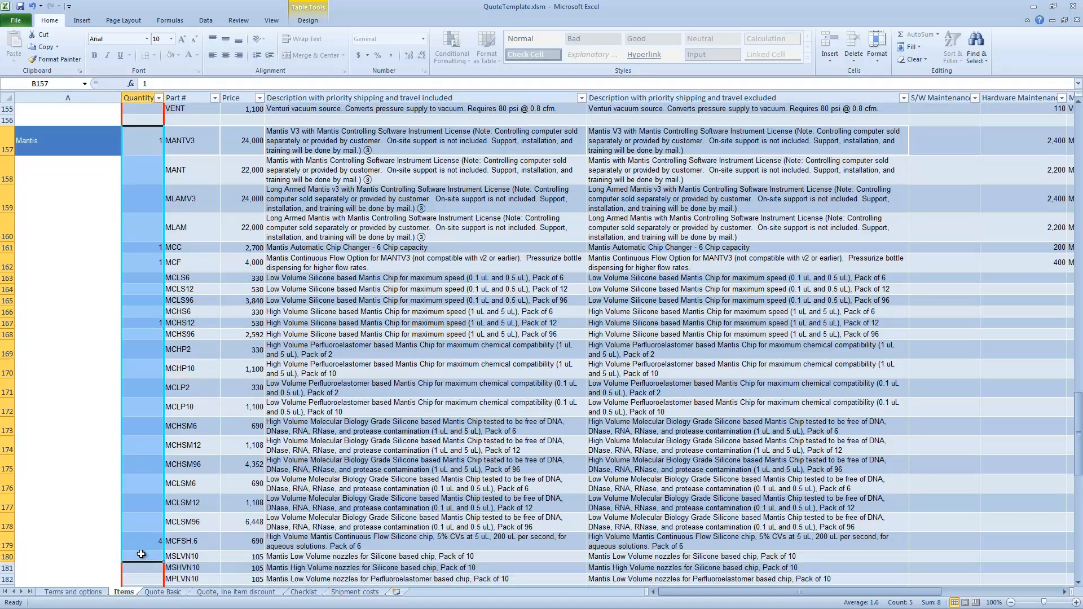
pyautogui.write('0')
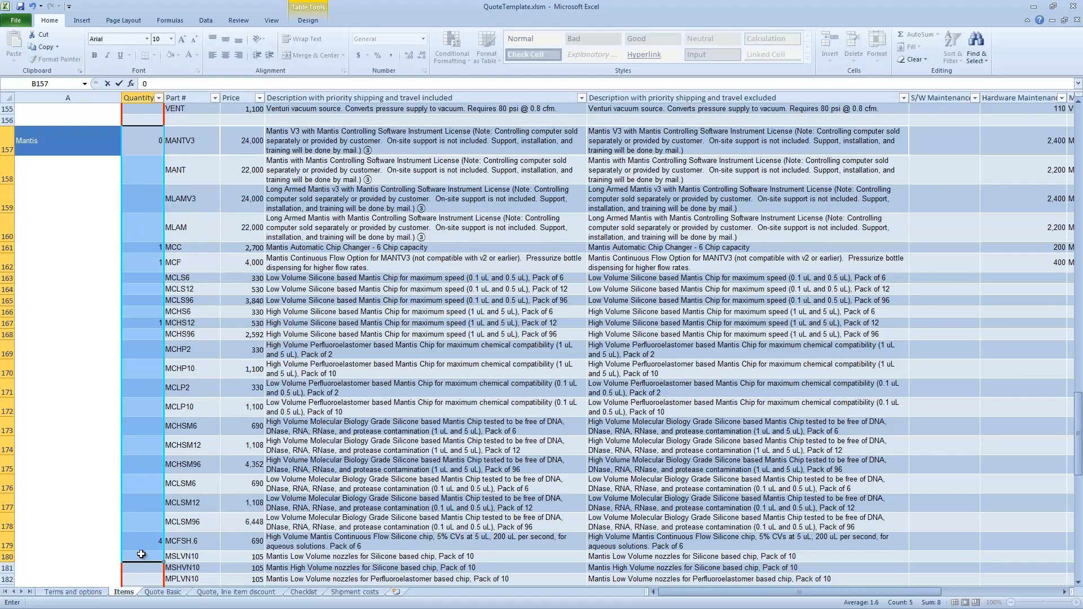
pyautogui.press('Down')
# - Clear the quantities of MCC, MCF and MCHS12 in the Mantis section of the Items sheet
pyautogui.press('Down')
pyautogui.press('Down')
pyautogui.press('Down')
pyautogui.press('Delete')
pyautogui.press('Down')
pyautogui.press('Delete')
pyautogui.press('Down')
pyautogui.press('Down')
pyautogui.press('Down')
pyautogui.press('Down')
pyautogui.press('Down')
pyautogui.press('Delete')
# - Clear the quantity of the continuous flow chip MCFSH.6 in the Mantis section
pyautogui.press('Down')
pyautogui.press('Down')
pyautogui.press('Down')
pyautogui.press('Down')
pyautogui.press('Down')
pyautogui.press('Down')
pyautogui.press('Down')
pyautogui.press('Down')
pyautogui.press('Down')
pyautogui.press('Down')
pyautogui.press('Down')
pyautogui.press('Down')
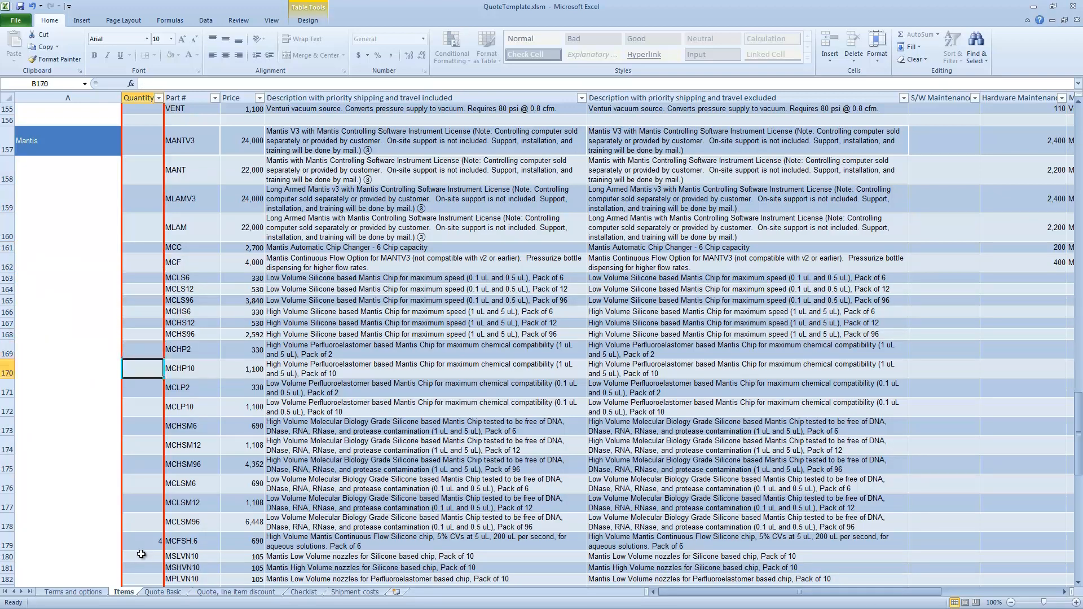
pyautogui.press('Delete')
# - Check the remaining rows of the Items sheet down to the custom items and review the Quote Basic sheet
pyautogui.press('Down')
pyautogui.press('Down')
pyautogui.press('Down')
pyautogui.press('Down')
pyautogui.press('Down')
pyautogui.press('Down')
pyautogui.press('Down')
pyautogui.press('Down')
pyautogui.press('Down')
pyautogui.press('Down')
pyautogui.press('Down')
pyautogui.press('Down')
pyautogui.press('Down')
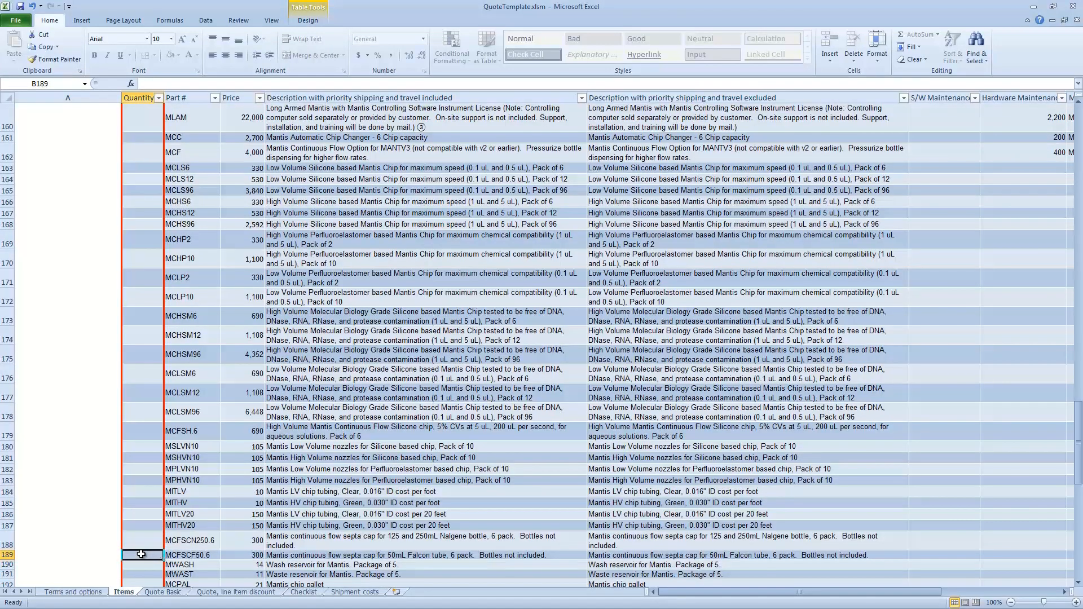
pyautogui.press('Down')
pyautogui.press('Down')
pyautogui.press('Down')
pyautogui.press('Down')
pyautogui.press('Down')
pyautogui.press('Down')
pyautogui.press('Down')
pyautogui.press('Down')
pyautogui.press('Down')
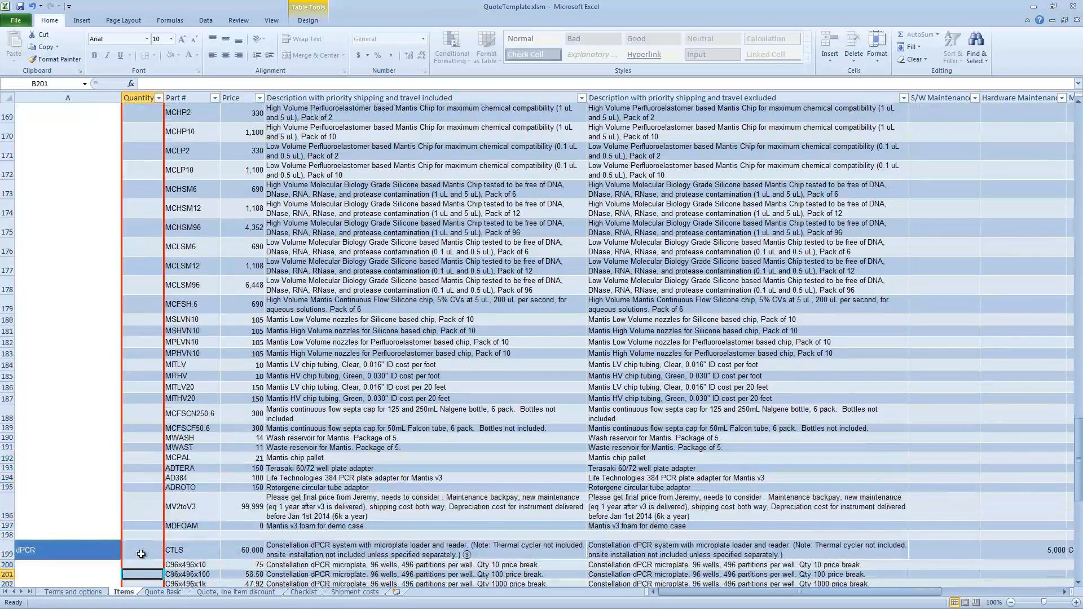
pyautogui.scroll(-20, 141, 554)
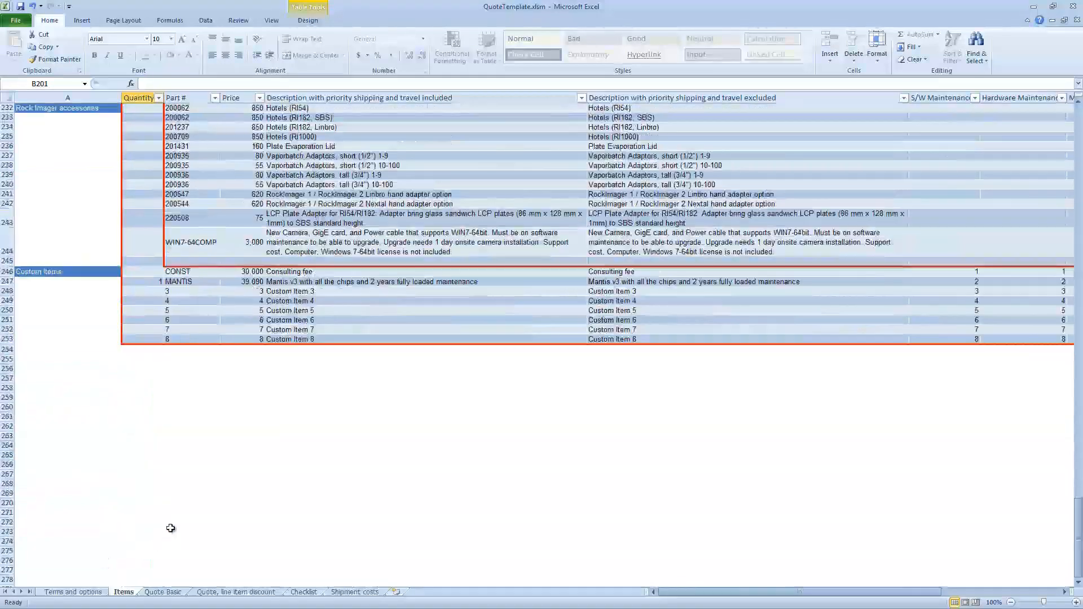
pyautogui.scroll(3, 170, 528)
pyautogui.click(164, 592)
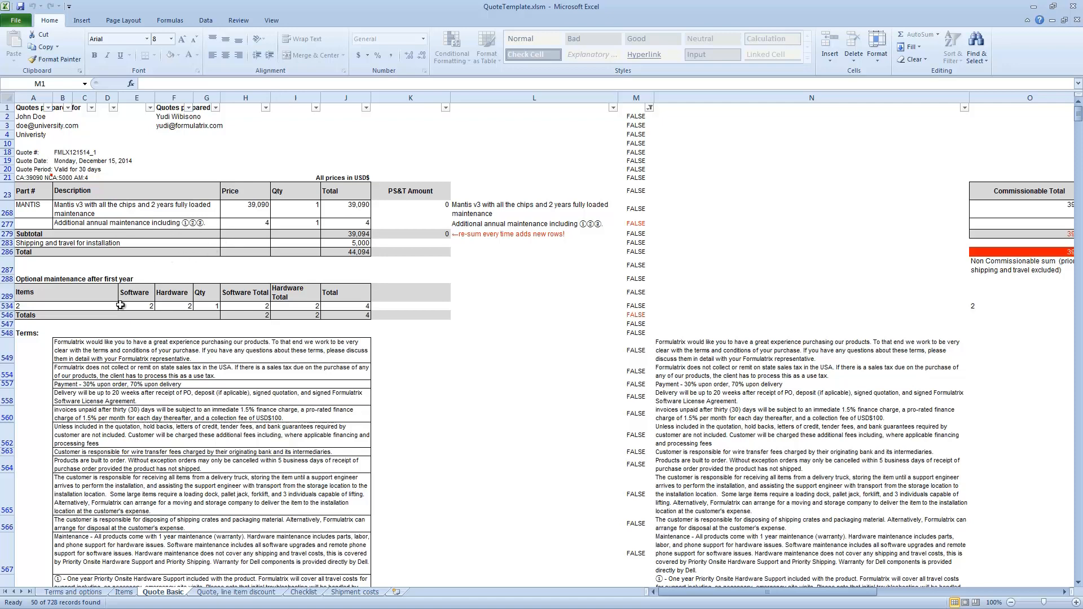
# - Set the years of additional maintenance to 0 in Terms and options and review the line item discount quote
pyautogui.click(74, 591)
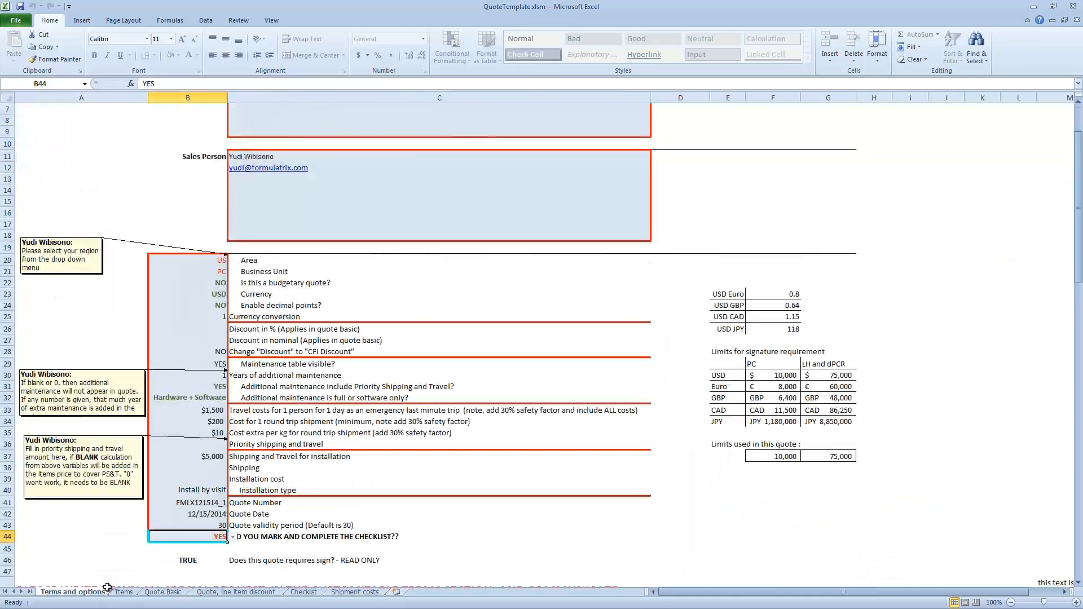
pyautogui.click(216, 375)
pyautogui.write('0')
pyautogui.press('Return')
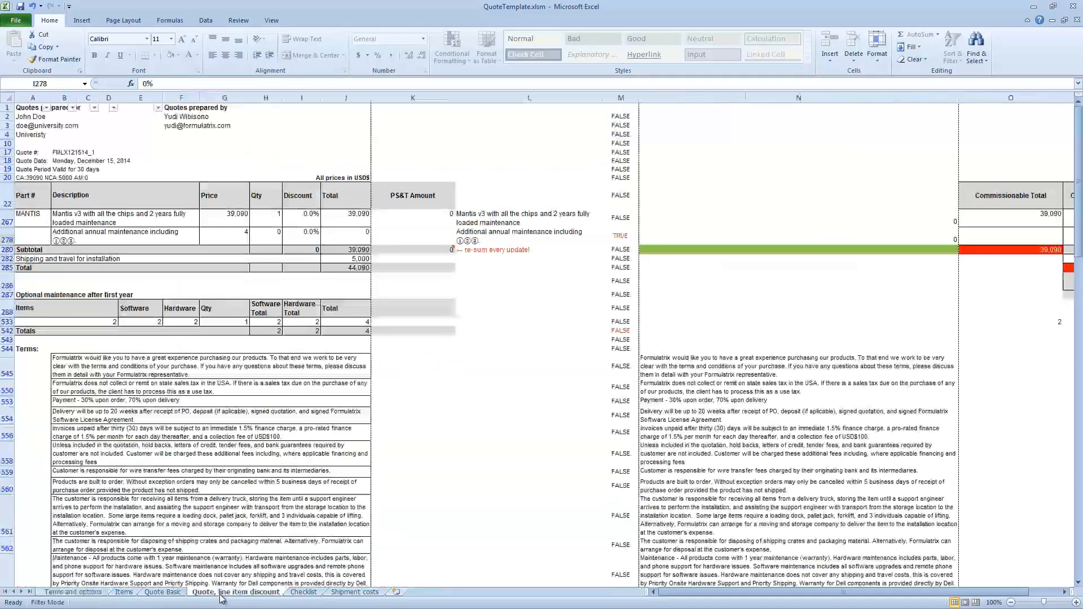
pyautogui.click(221, 592)
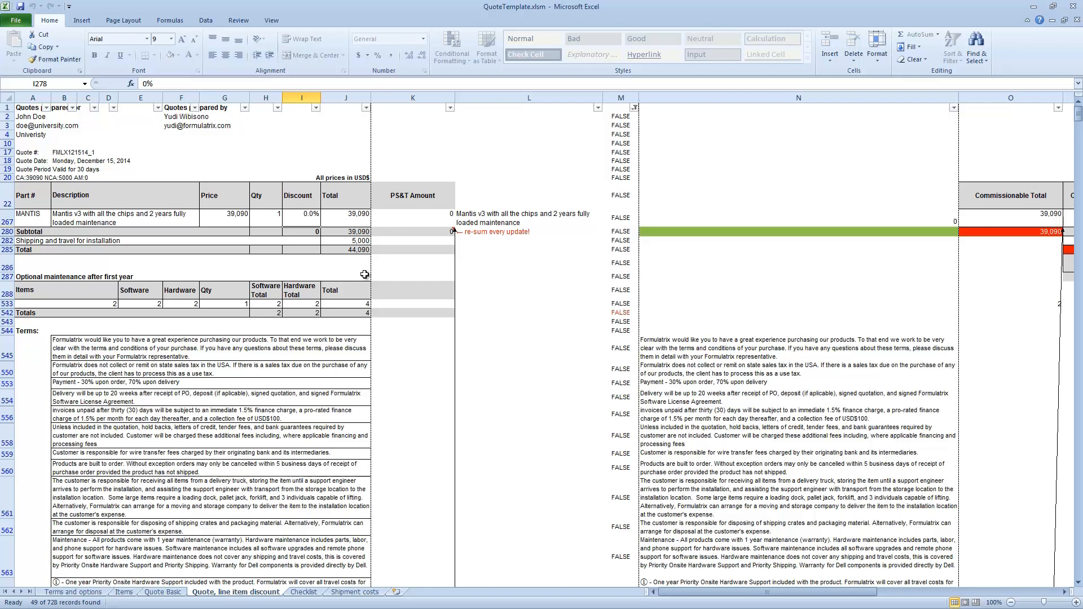
# - Clear the quantity of the MANTIS custom item on the Items sheet
pyautogui.click(124, 592)
pyautogui.click(158, 372)
pyautogui.press('Delete')
# - Set the quantity of MANTV3 to 1 in the Mantis section
pyautogui.scroll(11, 158, 373)
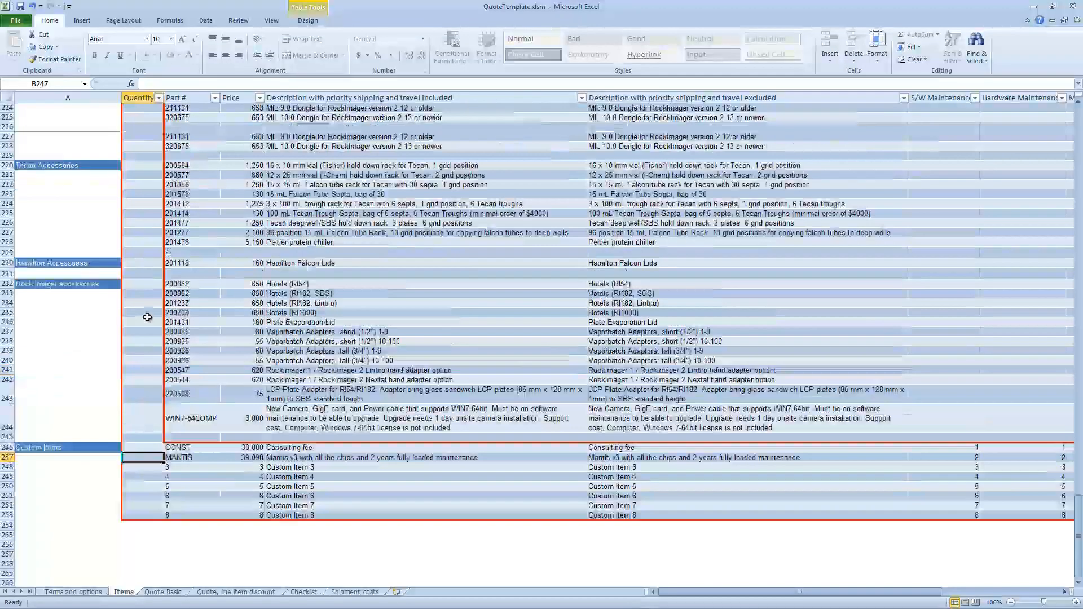
pyautogui.scroll(14, 147, 318)
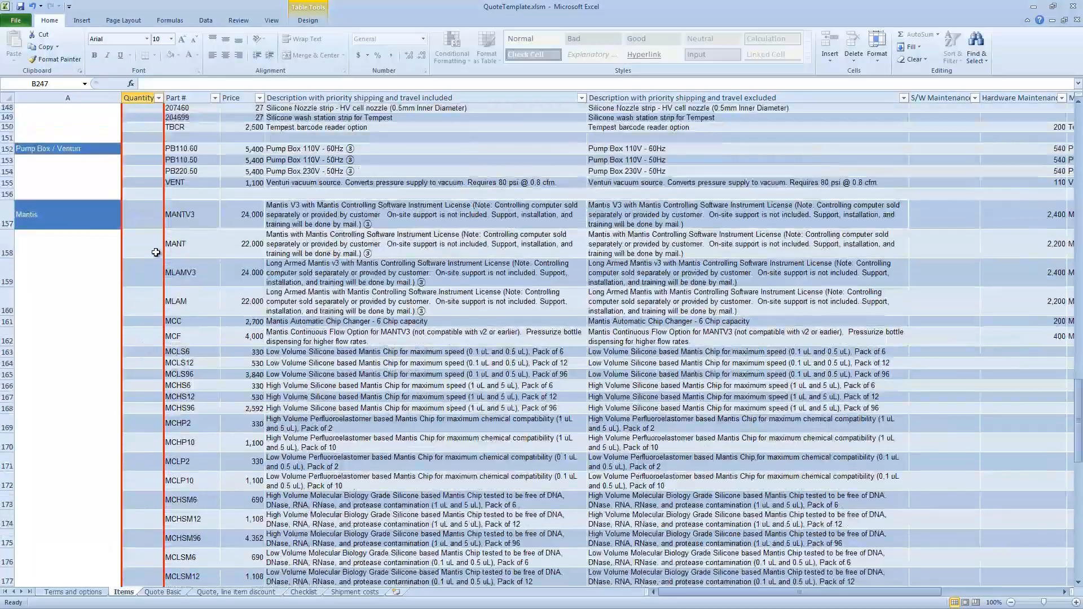
pyautogui.click(140, 220)
pyautogui.write('1')
pyautogui.press('Return')
# - Enter a quantity of 1 for both MCC and MCF
pyautogui.press('Return')
pyautogui.press('Return')
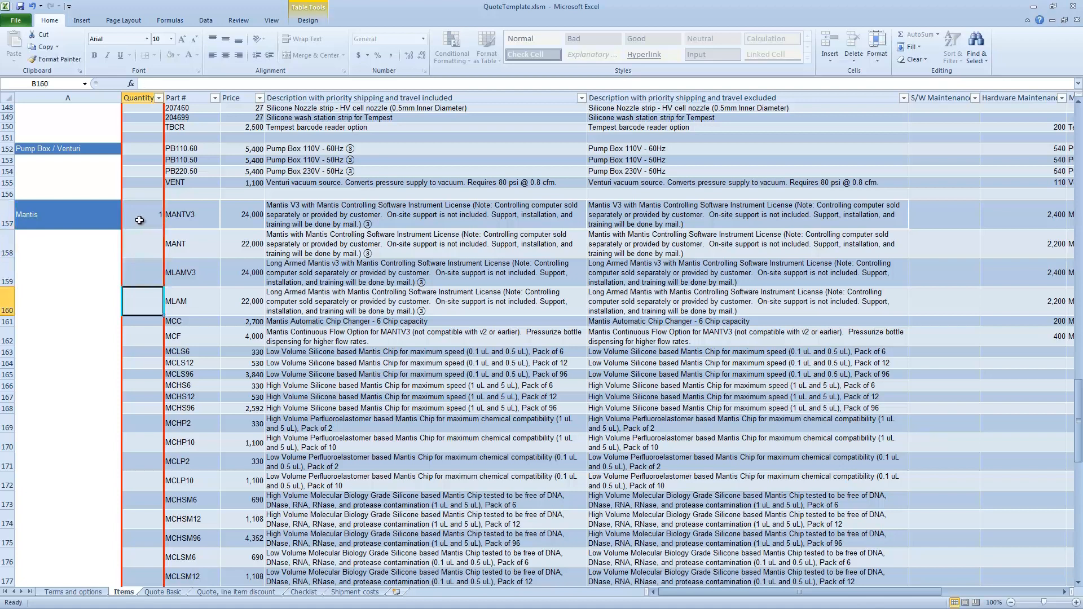
pyautogui.press('Return')
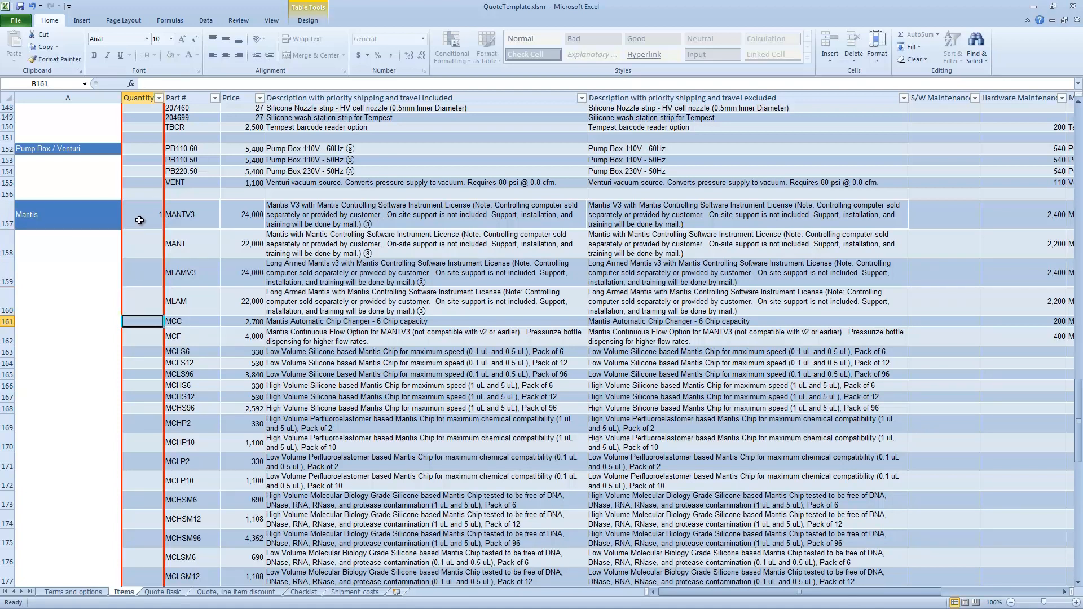
pyautogui.write('1')
pyautogui.press('Return')
pyautogui.write('1')
pyautogui.press('Return')
# - Enter a quantity of 1 for MCHS12, the high volume silicone chip pack of 12
pyautogui.press('Return')
pyautogui.press('Return')
pyautogui.press('Return')
pyautogui.press('Return')
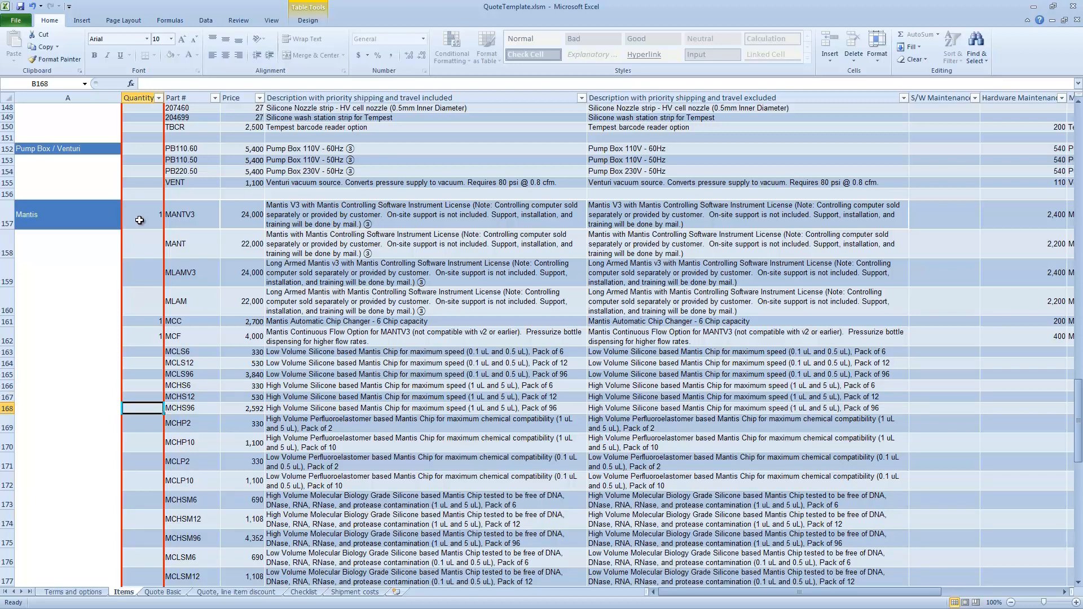
pyautogui.write('1')
pyautogui.press('Return')
# - Enter a quantity of 1 for MCFSH.6, the high volume continuous flow silicone chip
pyautogui.press('Return')
pyautogui.press('Return')
pyautogui.press('Return')
pyautogui.press('Return')
pyautogui.press('Return')
pyautogui.press('Return')
pyautogui.press('Return')
pyautogui.press('Return')
pyautogui.press('Return')
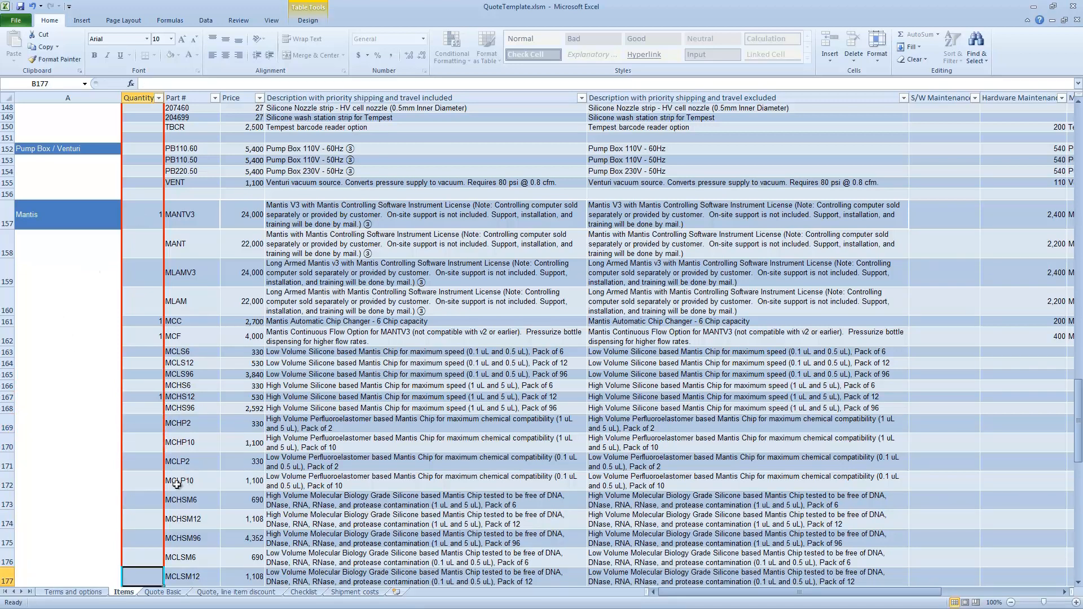
pyautogui.scroll(-4, 169, 488)
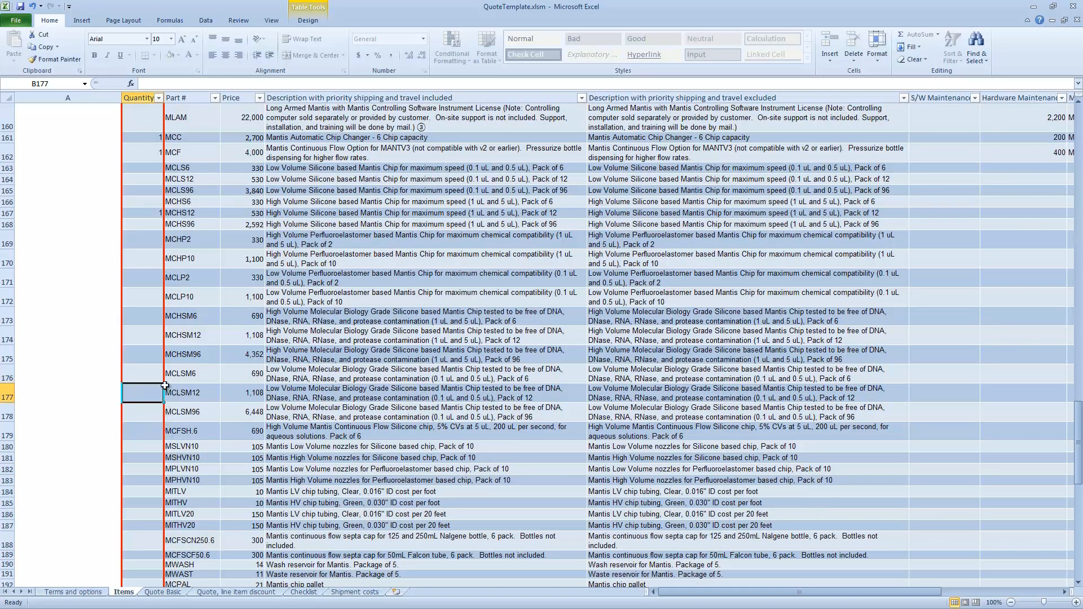
pyautogui.click(141, 434)
pyautogui.write('1')
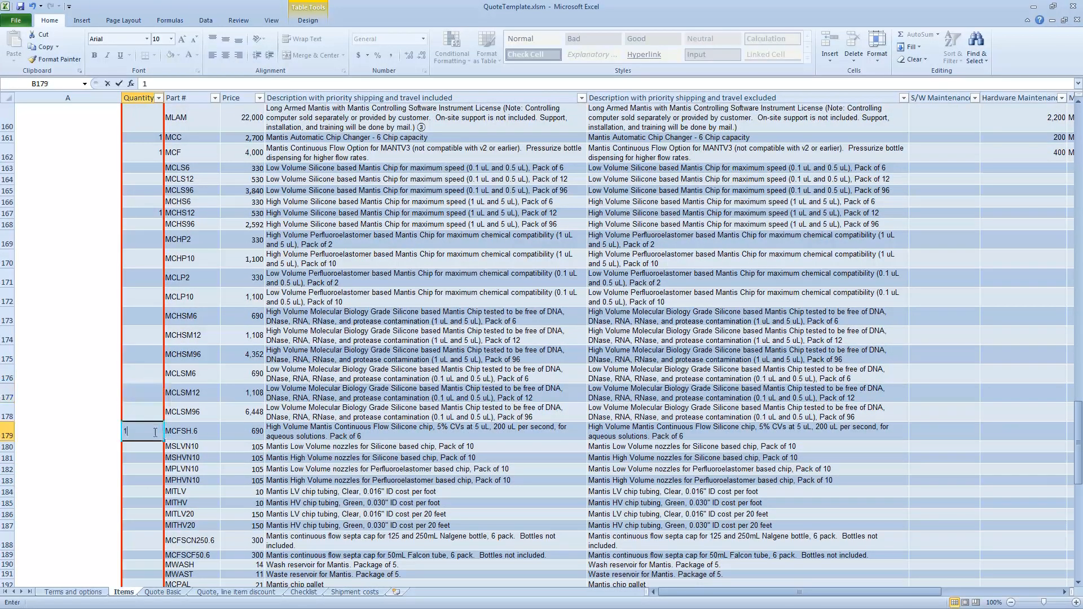
pyautogui.click(150, 468)
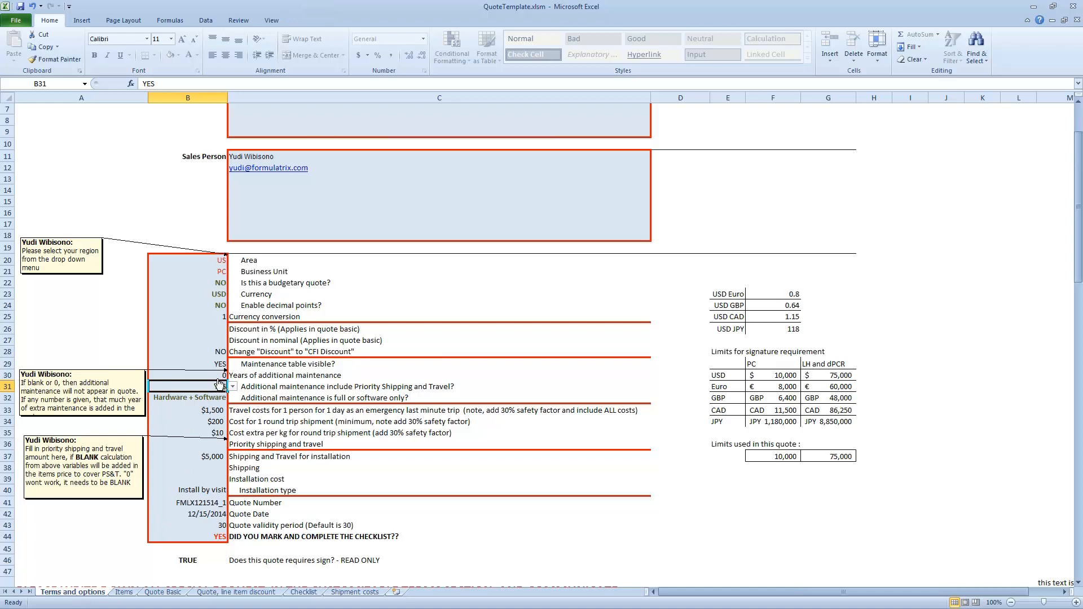
# - Set the years of additional maintenance to 1 in Terms and options and review the line item discount quote
pyautogui.click(217, 376)
pyautogui.write('1')
pyautogui.press('Return')
pyautogui.click(217, 593)
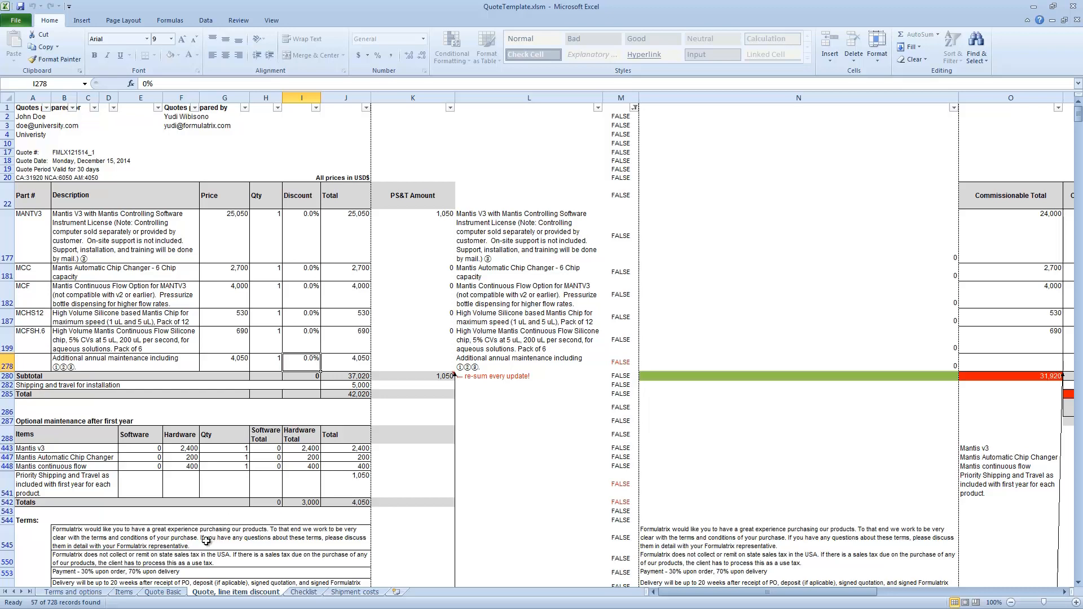
# - Set the Business Unit in Terms and options to LH and review the terms on the line item discount quote
pyautogui.click(73, 592)
pyautogui.scroll(-5, 184, 526)
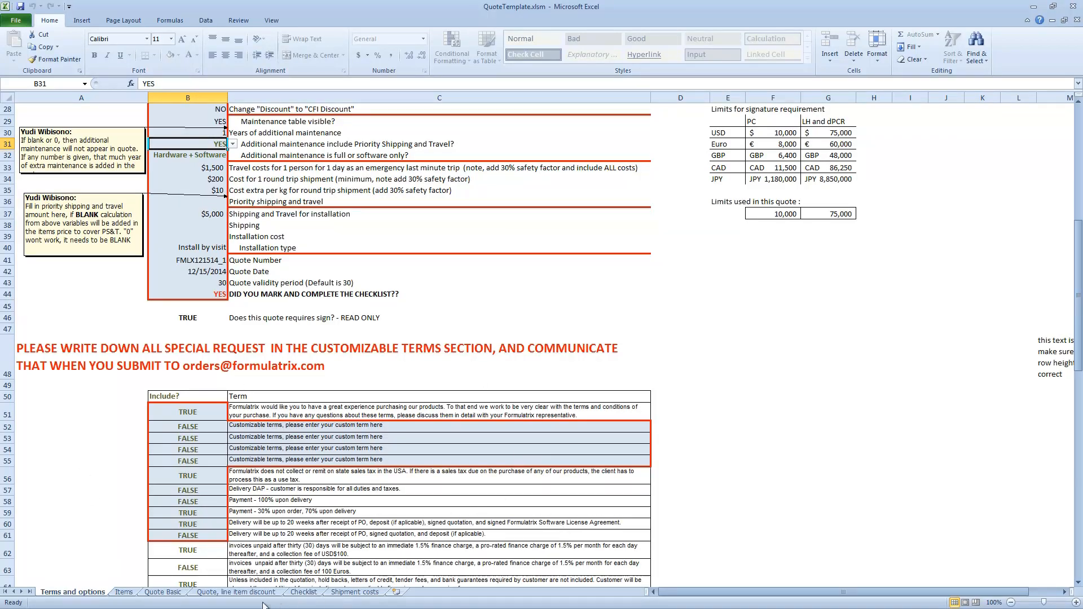
pyautogui.scroll(-8, 207, 580)
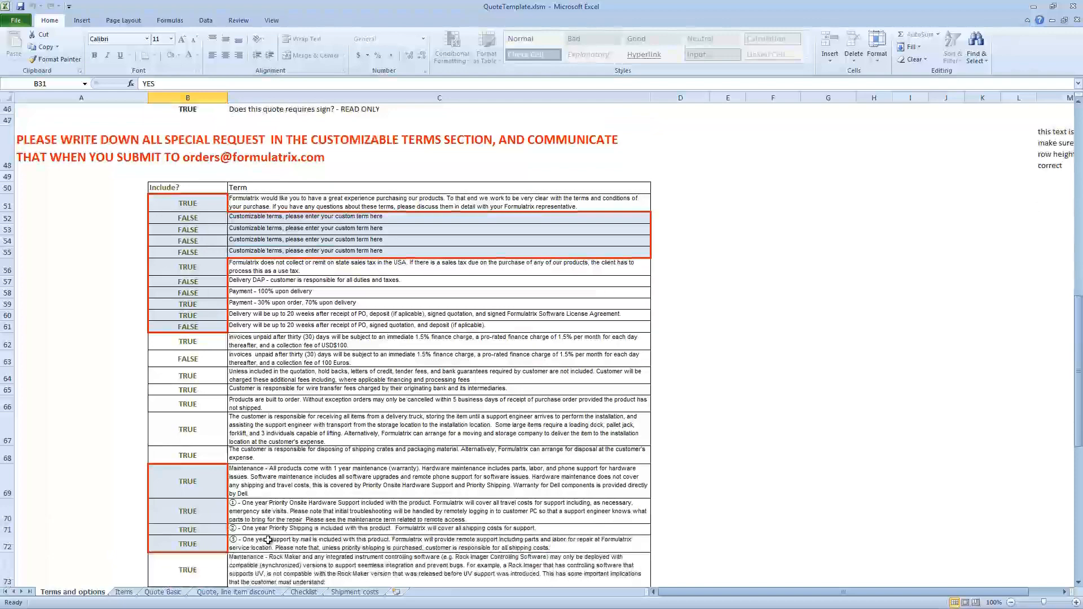
pyautogui.scroll(-5, 268, 541)
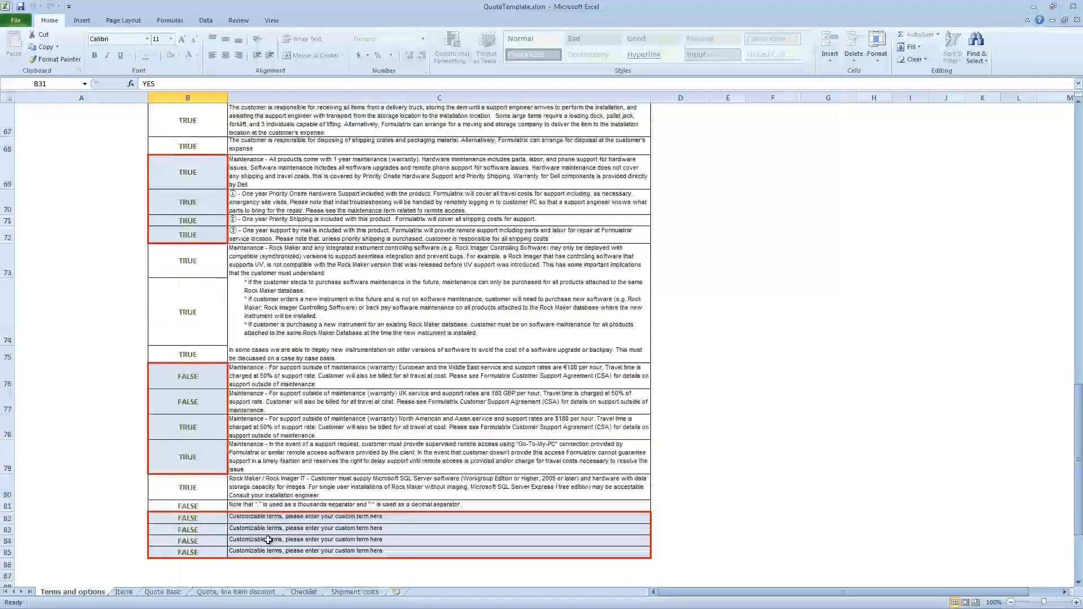
pyautogui.scroll(10, 268, 540)
pyautogui.scroll(6, 268, 540)
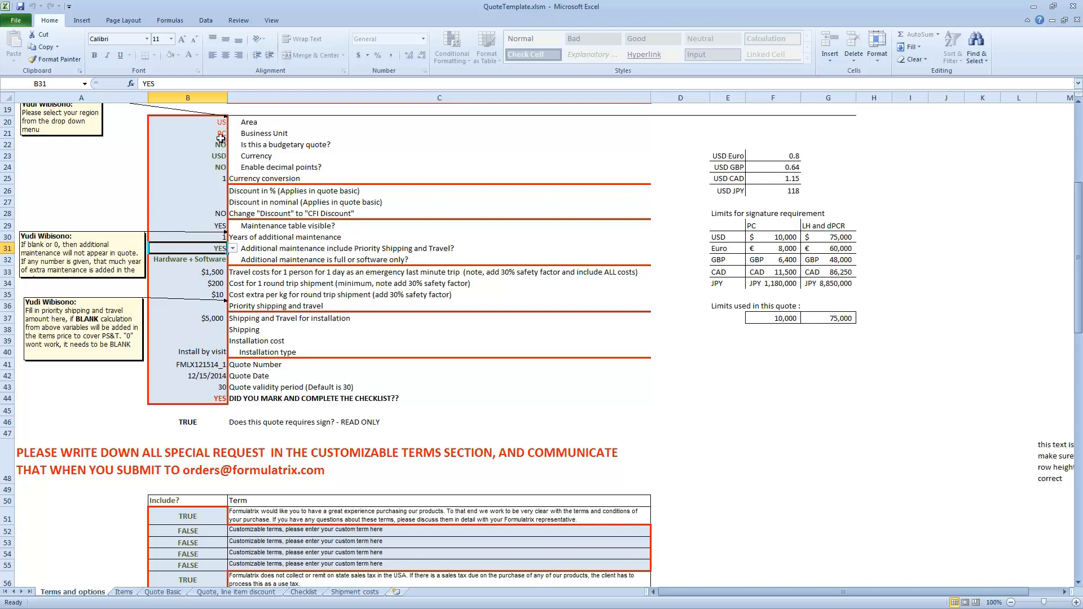
pyautogui.click(222, 134)
pyautogui.click(233, 134)
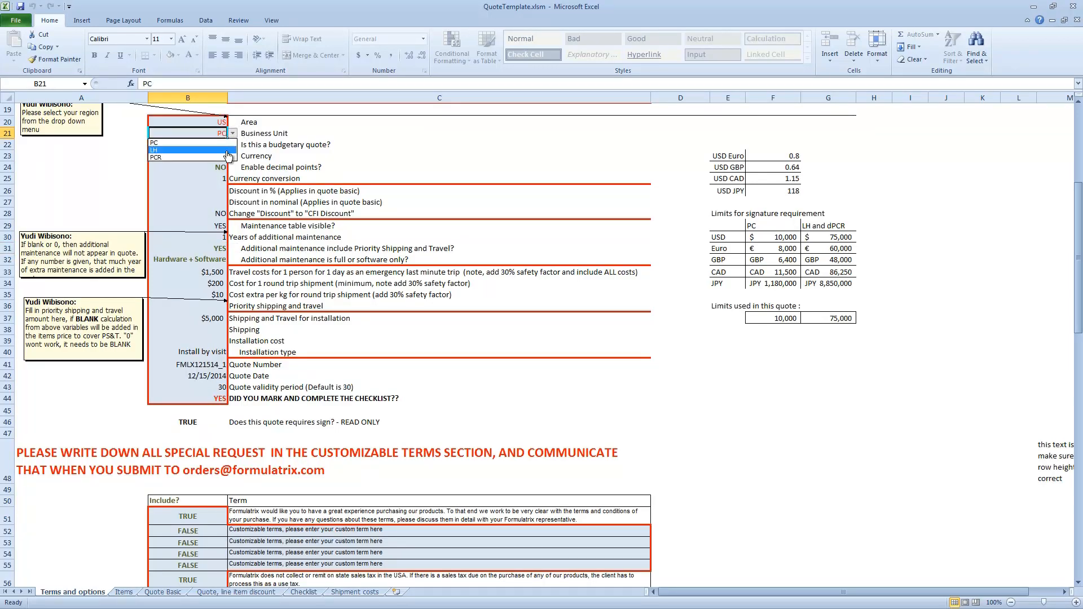
pyautogui.click(228, 150)
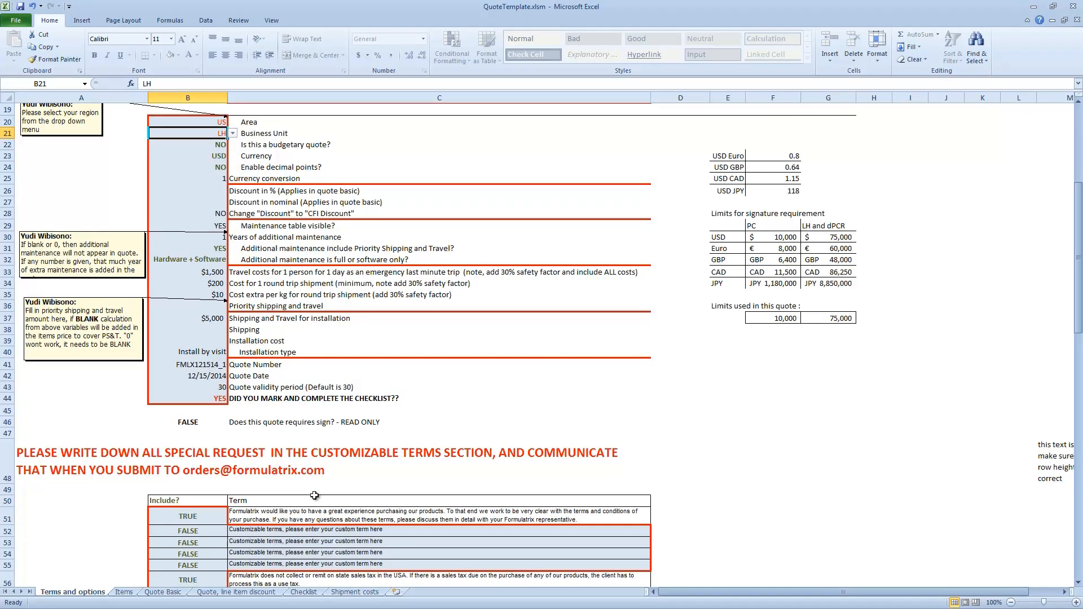
pyautogui.click(218, 592)
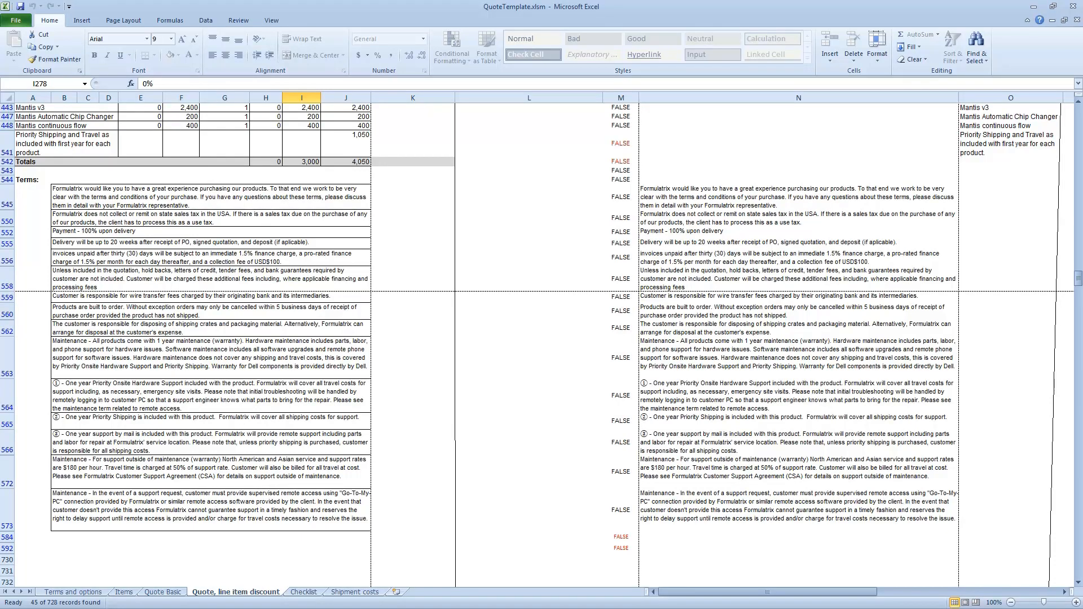
# - Replace the customizable term in row 55 of Terms and options with "Delivery EXW"
pyautogui.click(74, 592)
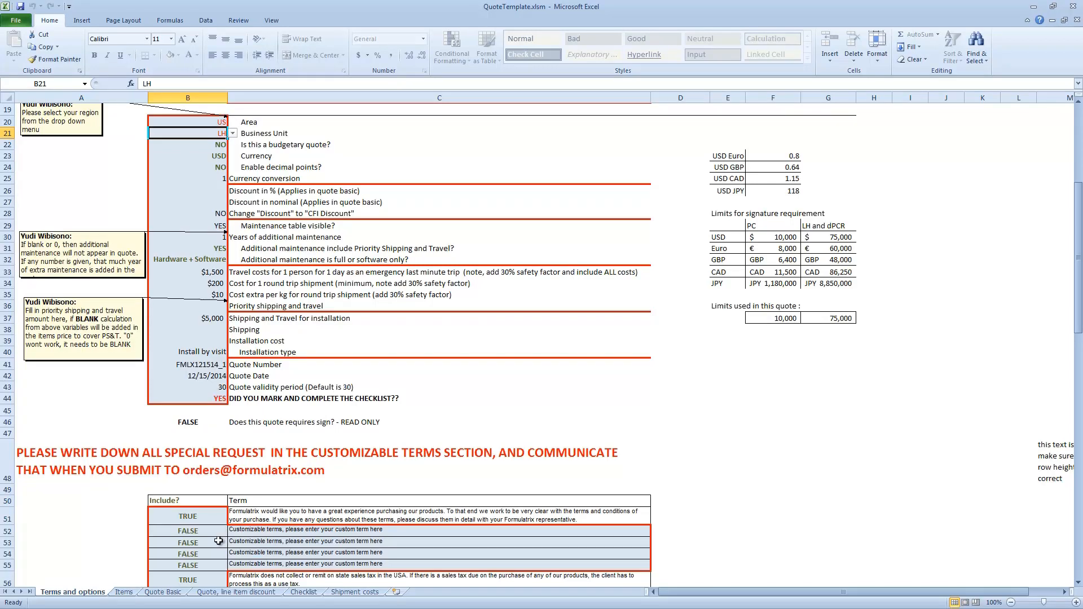
pyautogui.scroll(-1, 218, 541)
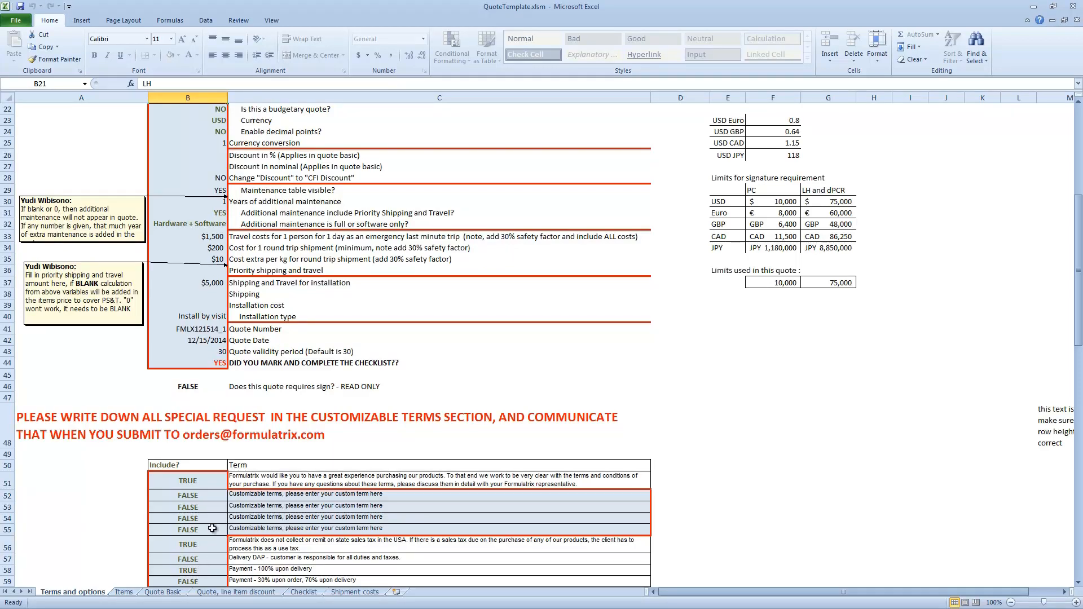
pyautogui.click(252, 529)
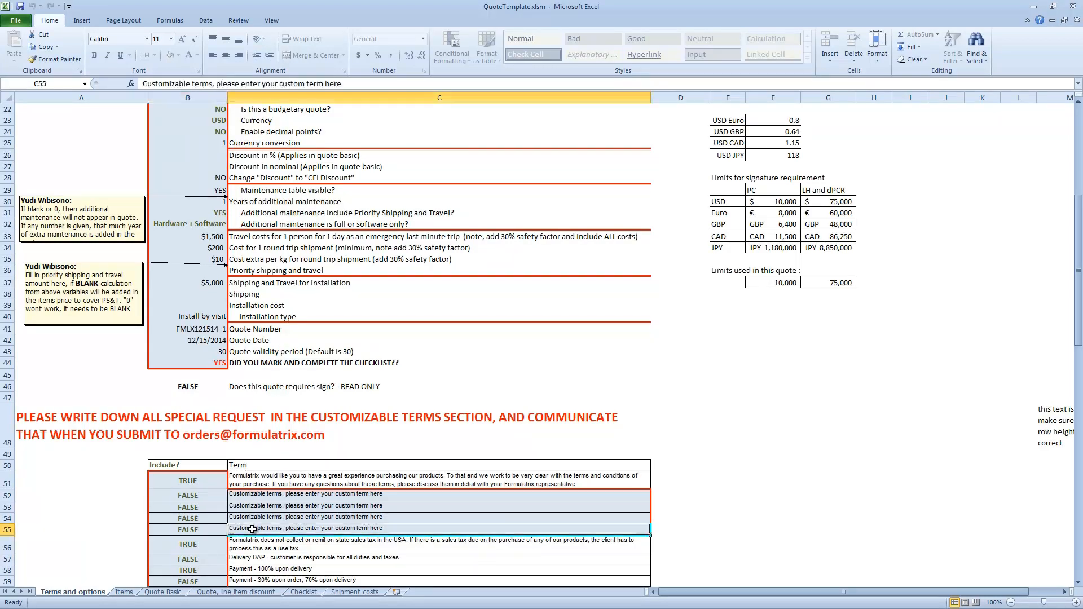
pyautogui.write('Deli')
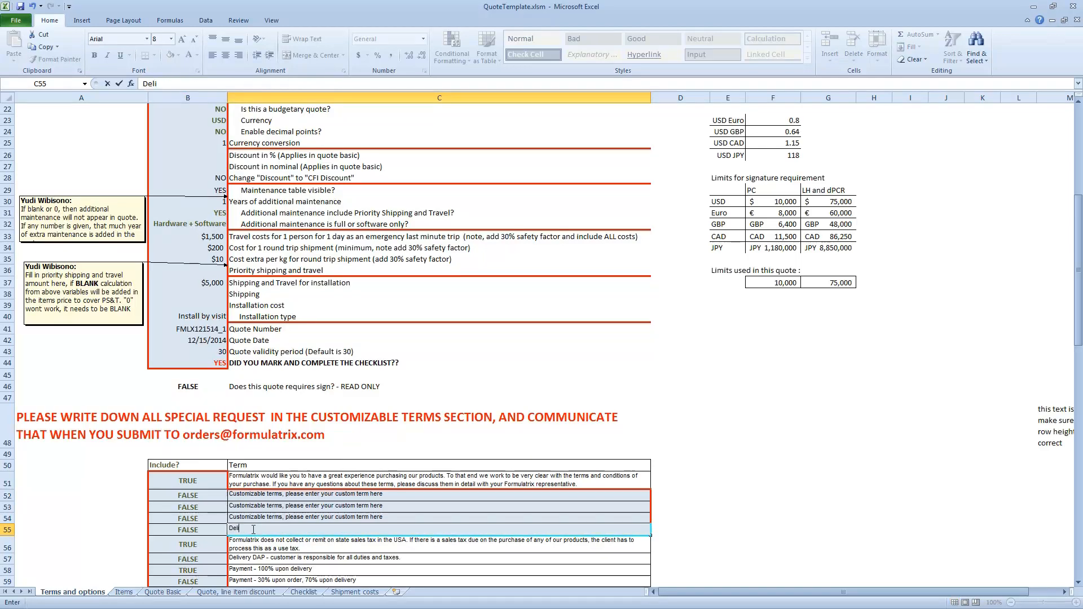
pyautogui.write('very EXW')
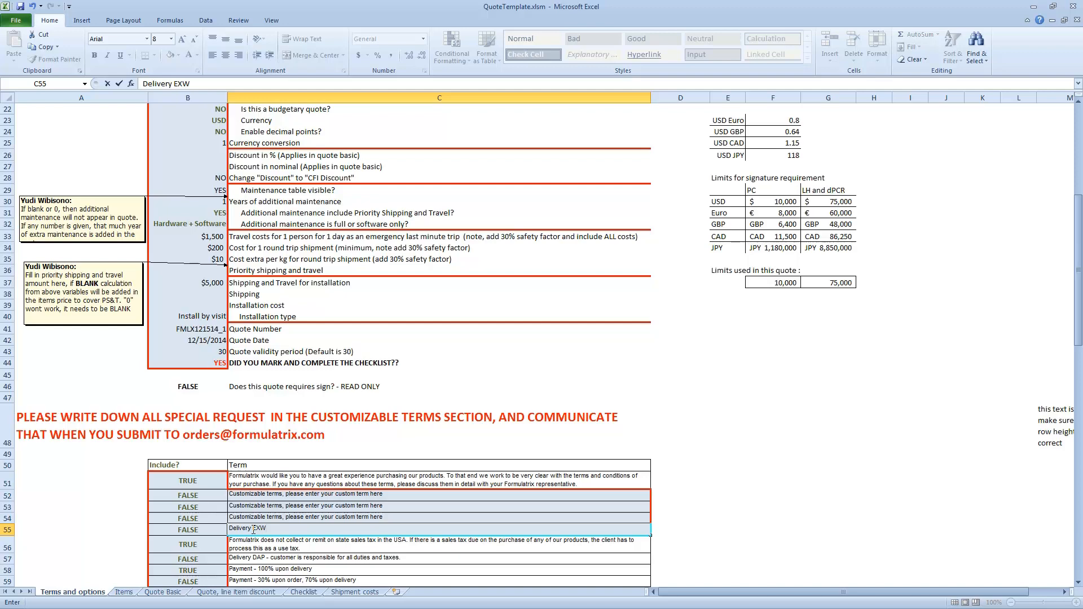
pyautogui.press('Return')
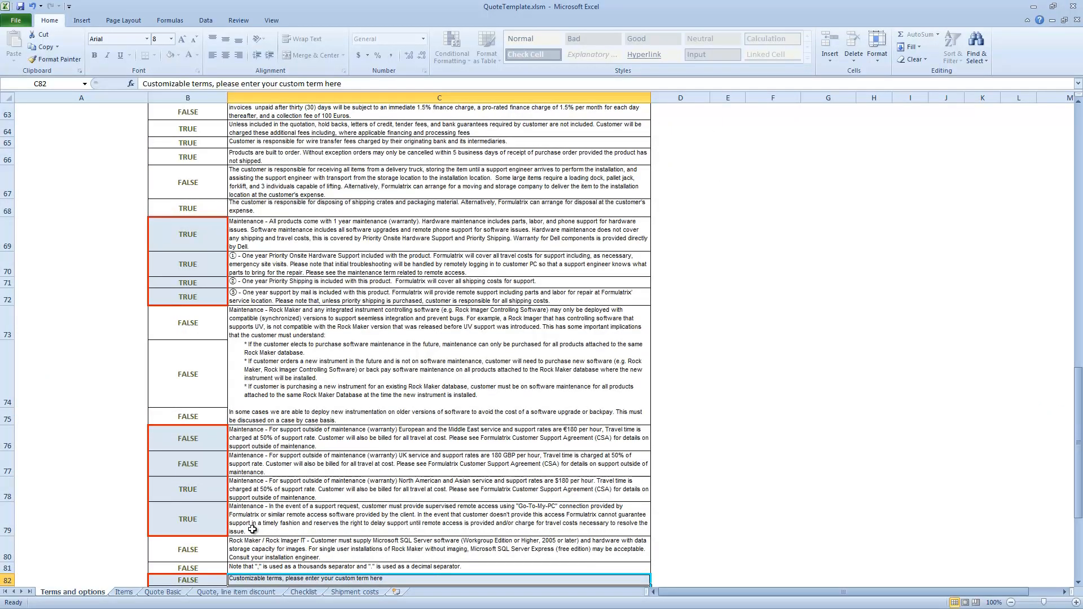
# - Set Include to TRUE for the Delivery EXW term and check the Include setting of the Delivery DAP term
pyautogui.scroll(8, 252, 529)
pyautogui.click(261, 332)
pyautogui.click(195, 335)
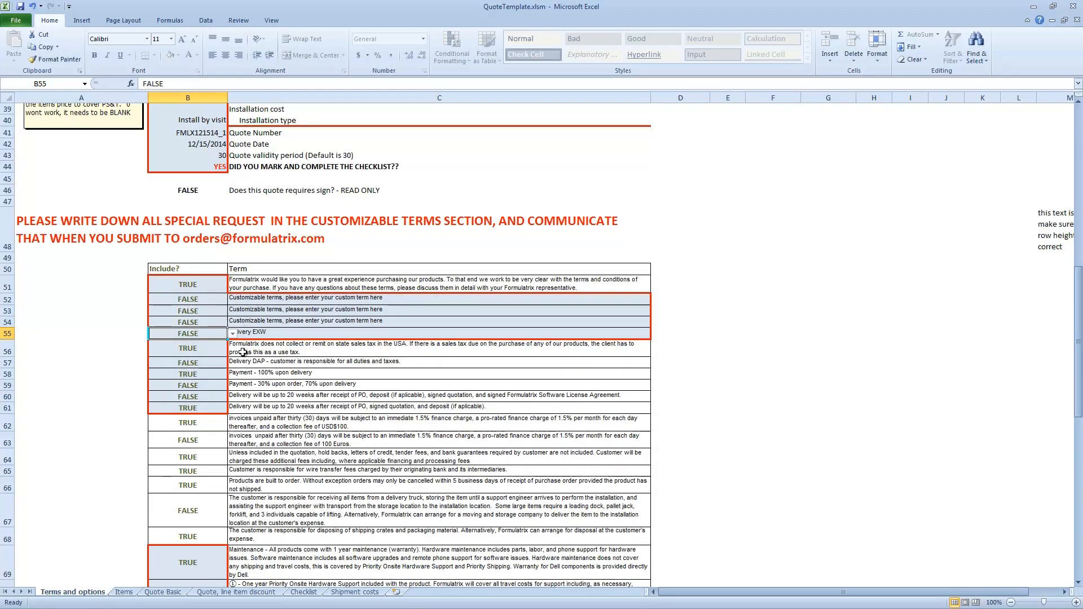
pyautogui.click(232, 334)
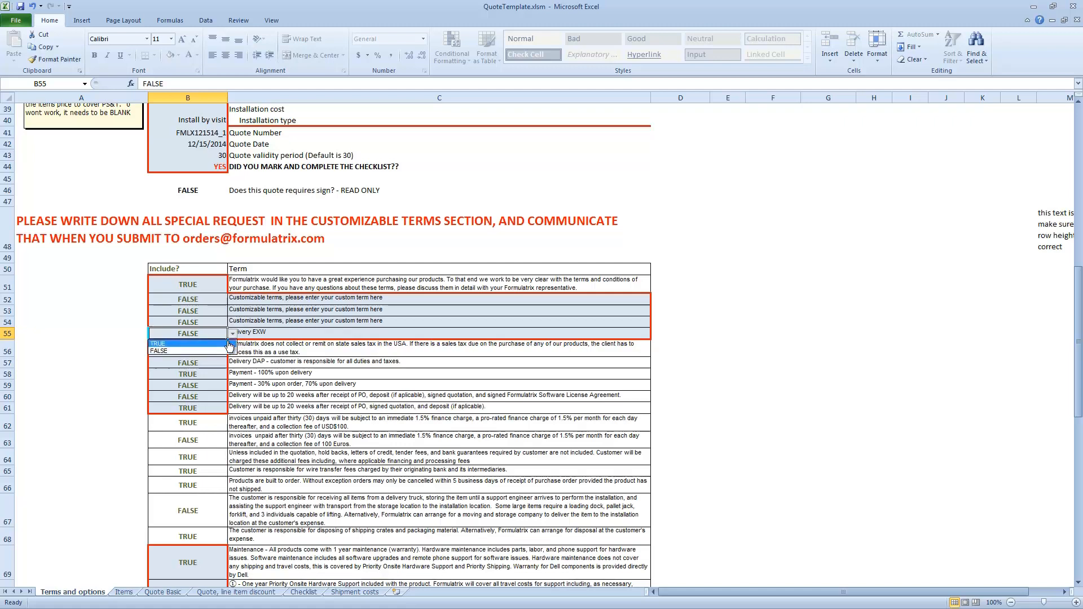
pyautogui.click(227, 344)
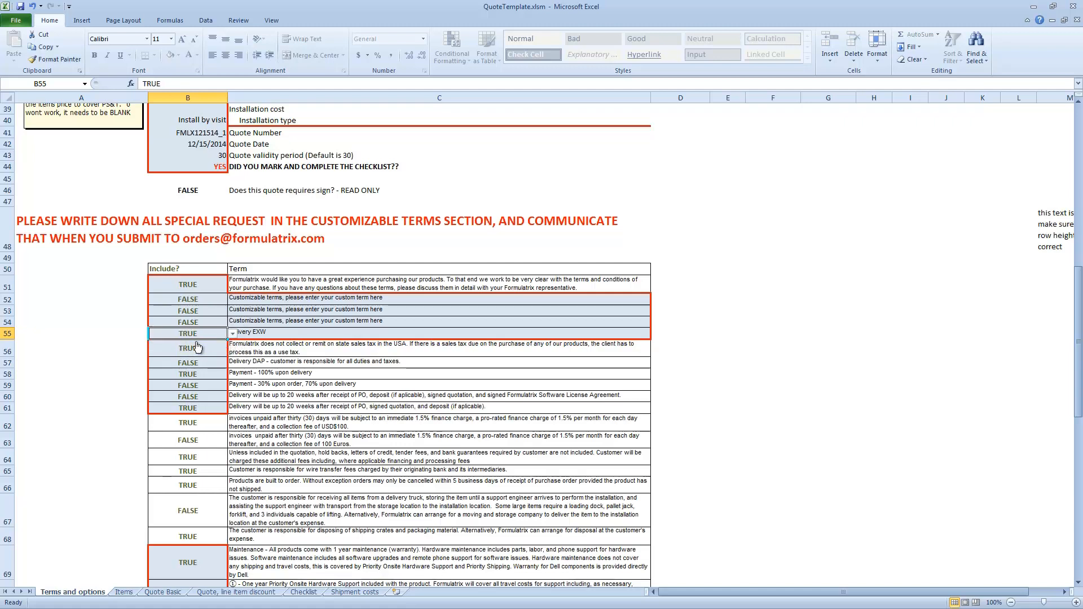
pyautogui.click(208, 365)
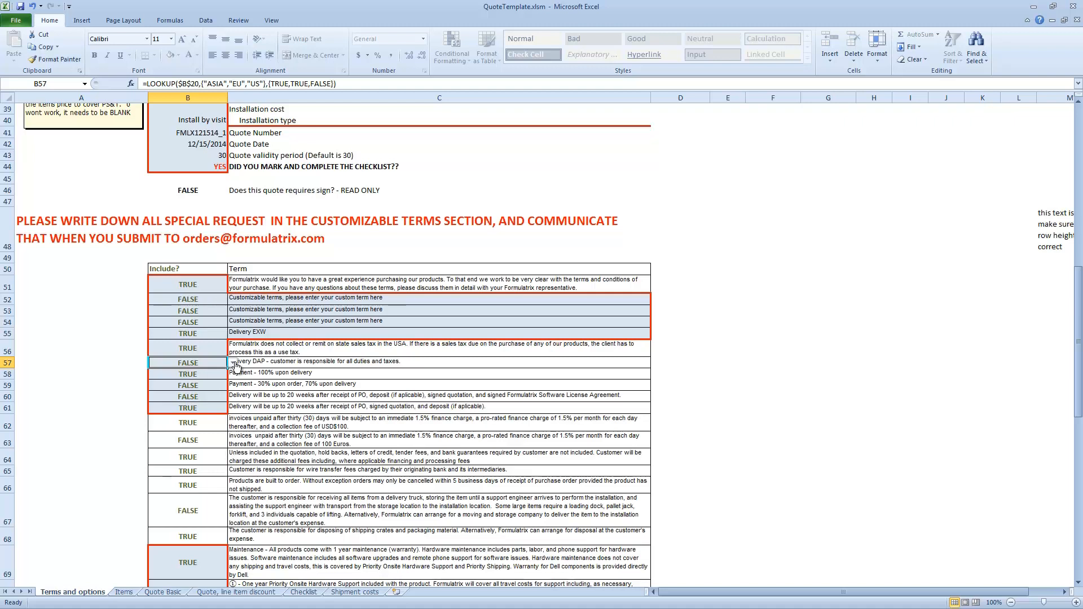
# - Set Include to FALSE for the Delivery DAP term and to TRUE for the customizable term in row 54
pyautogui.click(233, 363)
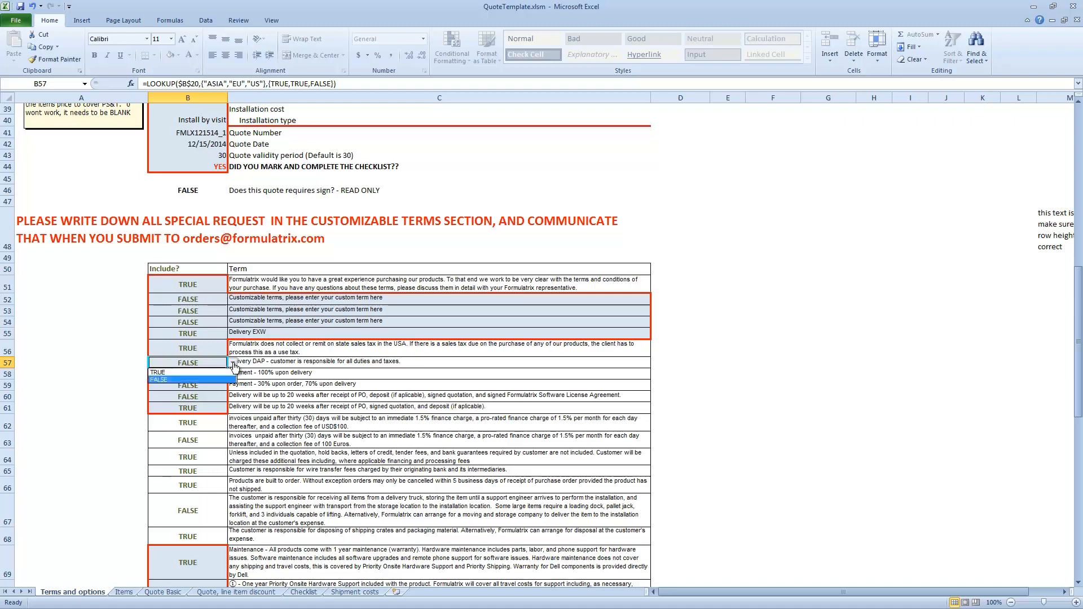
pyautogui.click(224, 380)
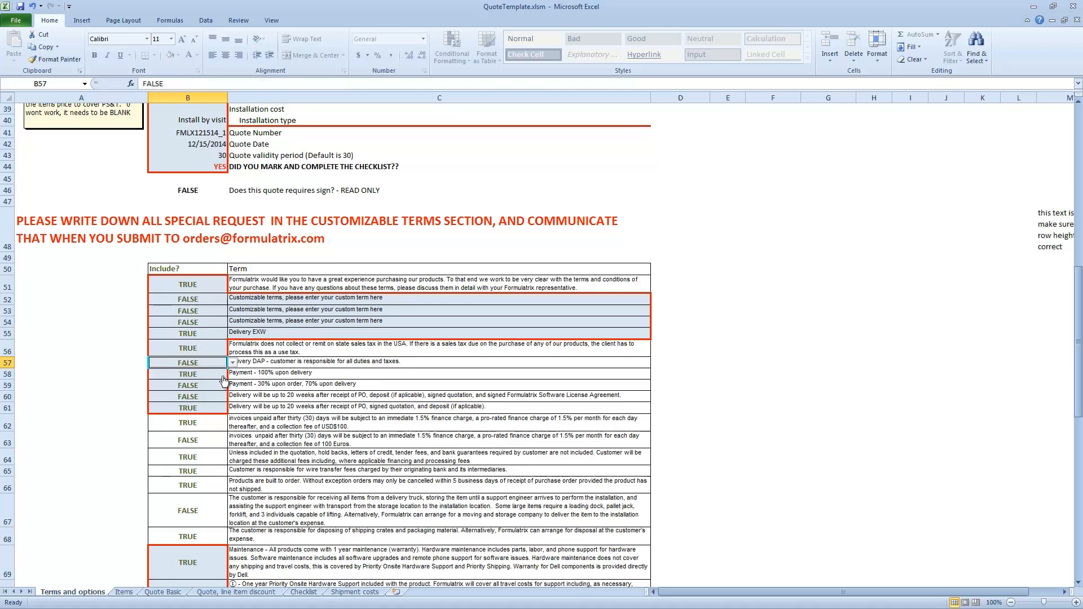
pyautogui.click(255, 322)
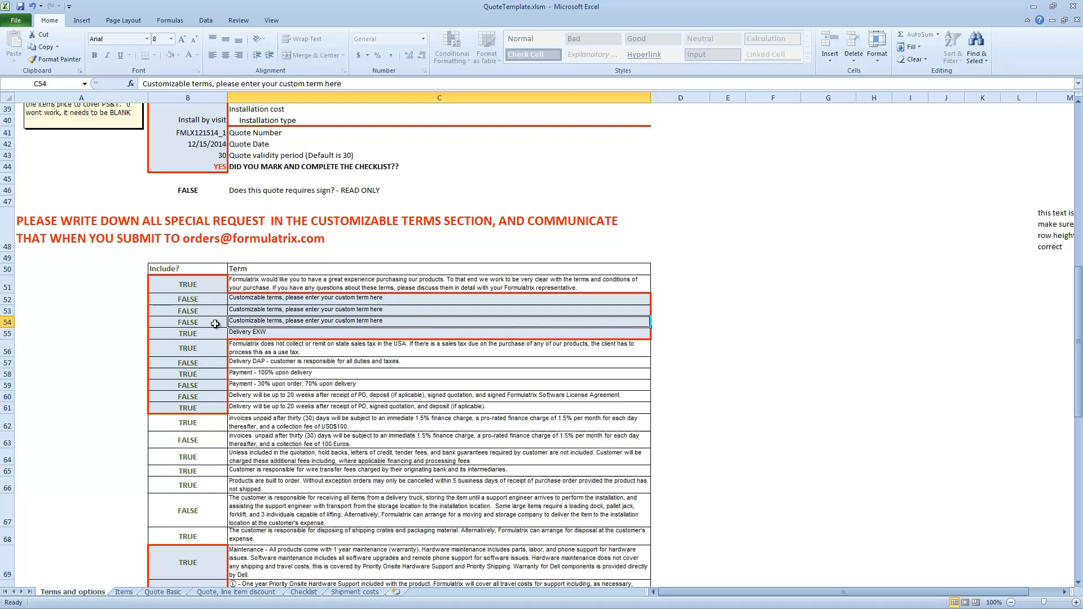
pyautogui.click(215, 323)
pyautogui.click(232, 322)
pyautogui.click(228, 333)
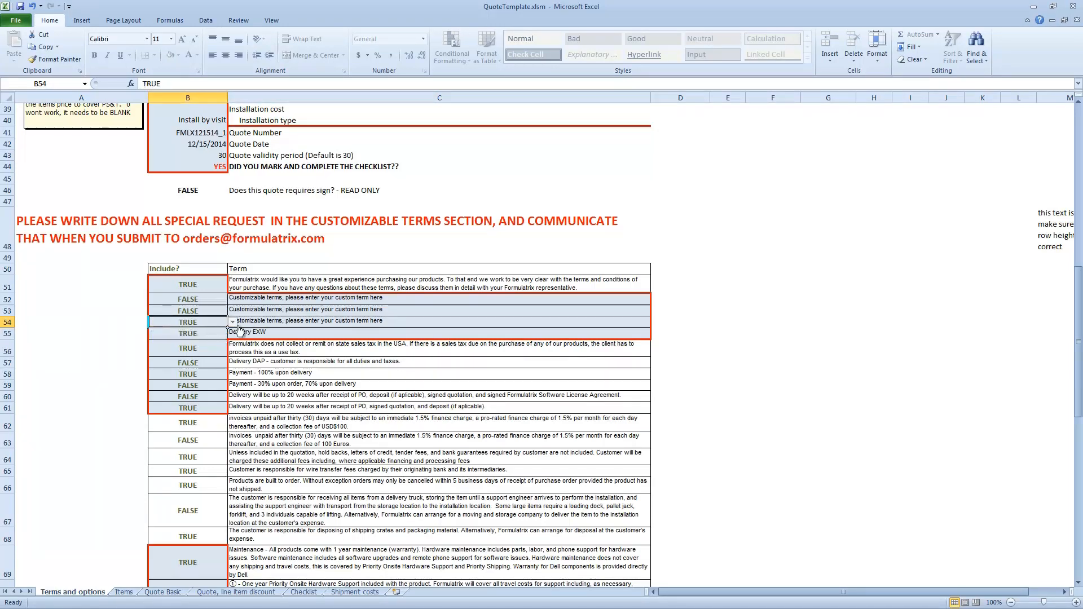
# - Replace the customizable term in row 54 of Terms and options with "Delivery date is 1 week after PO"
pyautogui.click(260, 320)
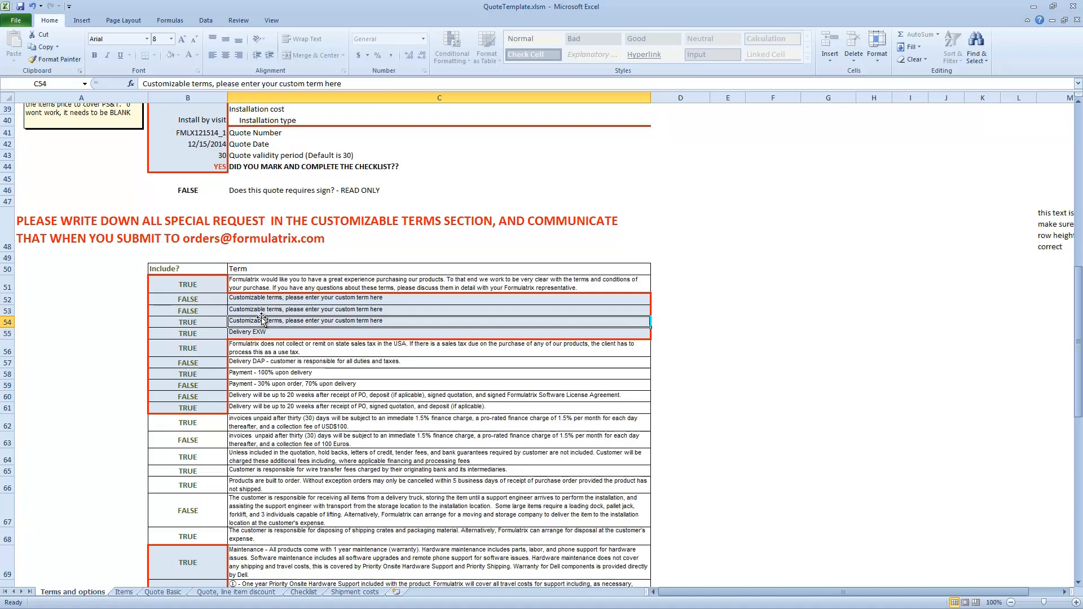
pyautogui.write('De')
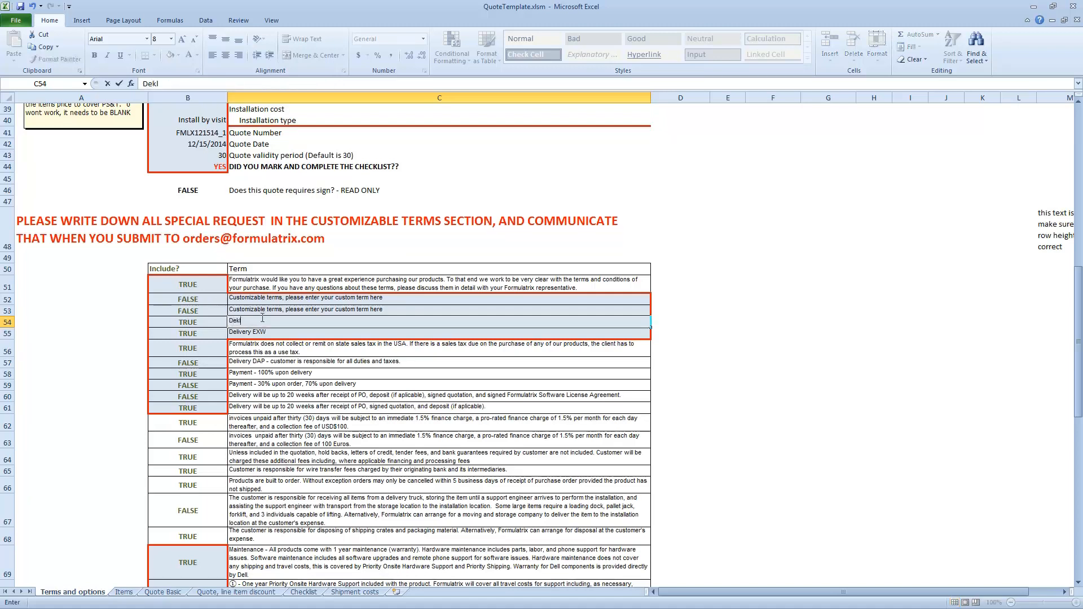
pyautogui.write('livery d')
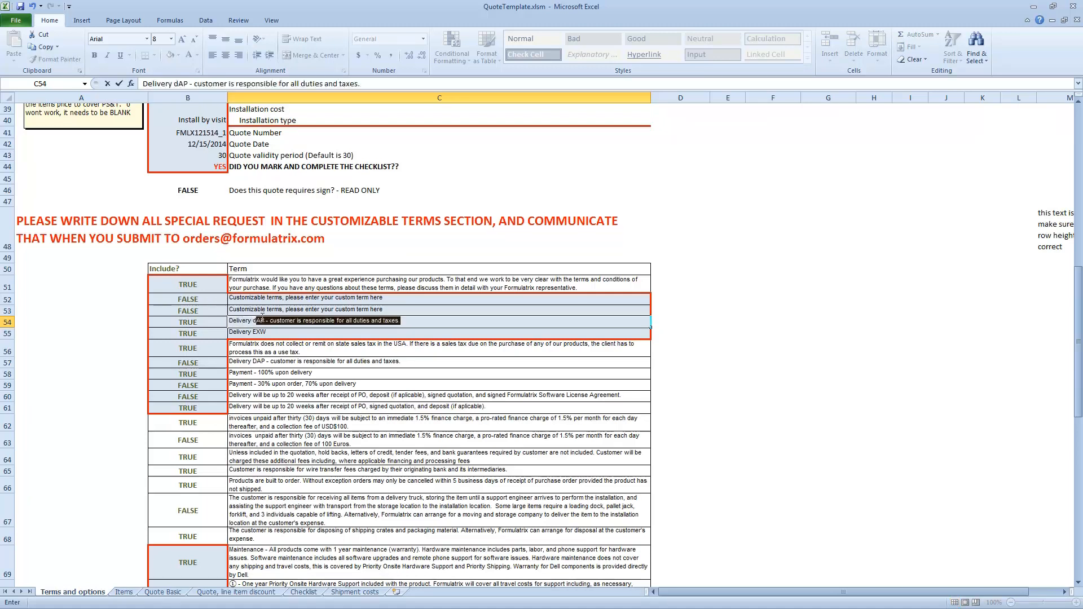
pyautogui.write('ate is pro')
pyautogui.press('BackSpace')
pyautogui.press('BackSpace')
pyautogui.press('BackSpace')
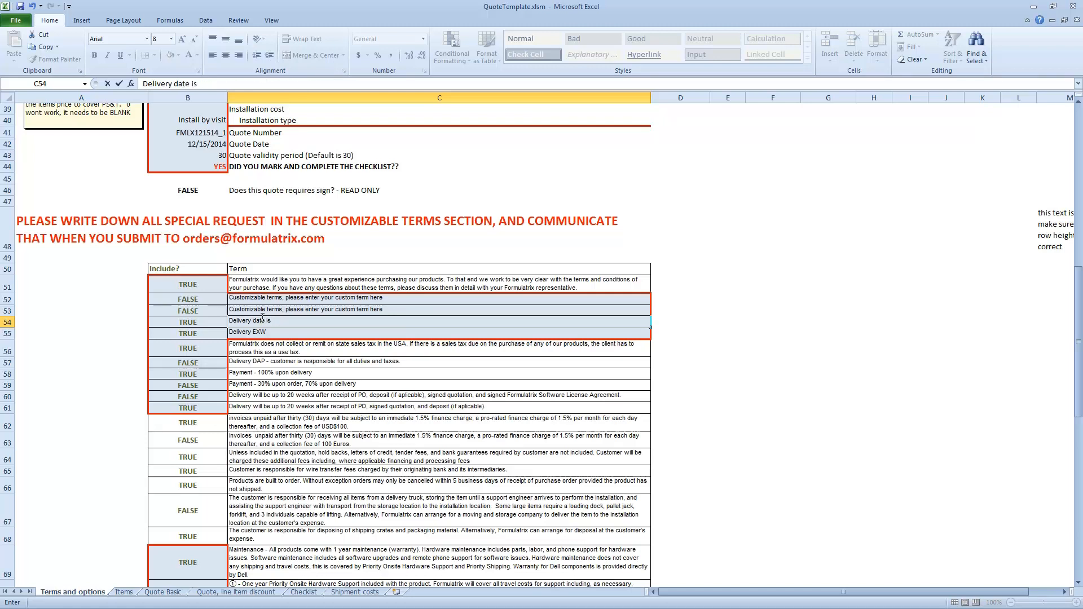
pyautogui.write('1 week after')
pyautogui.write('PO')
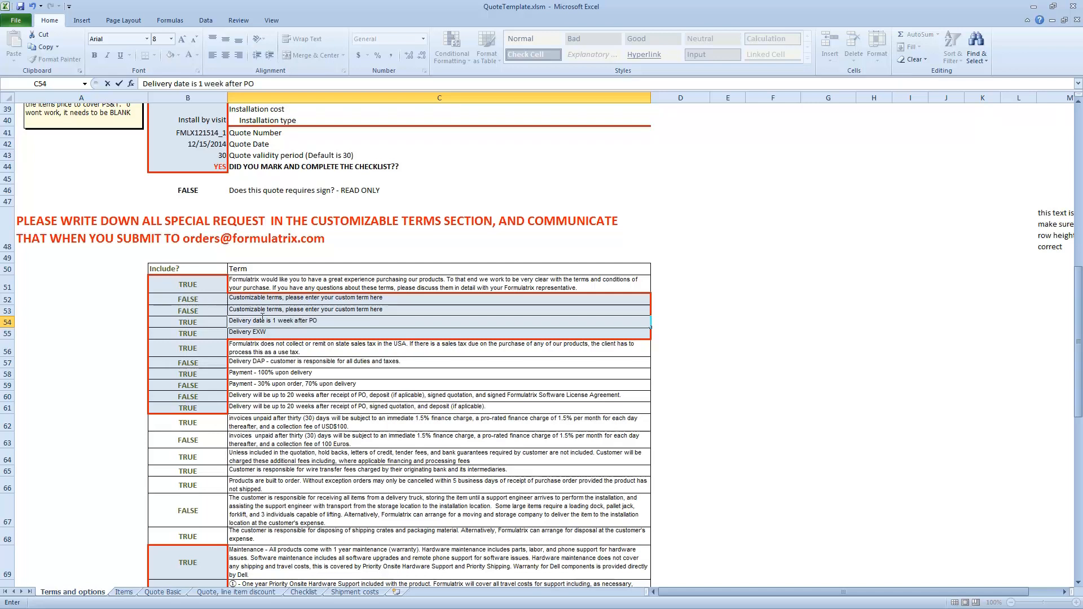
# - Set Include to FALSE for both terms in rows 60 and 61 about delivery up to 20 weeks after receipt of PO
pyautogui.click(212, 401)
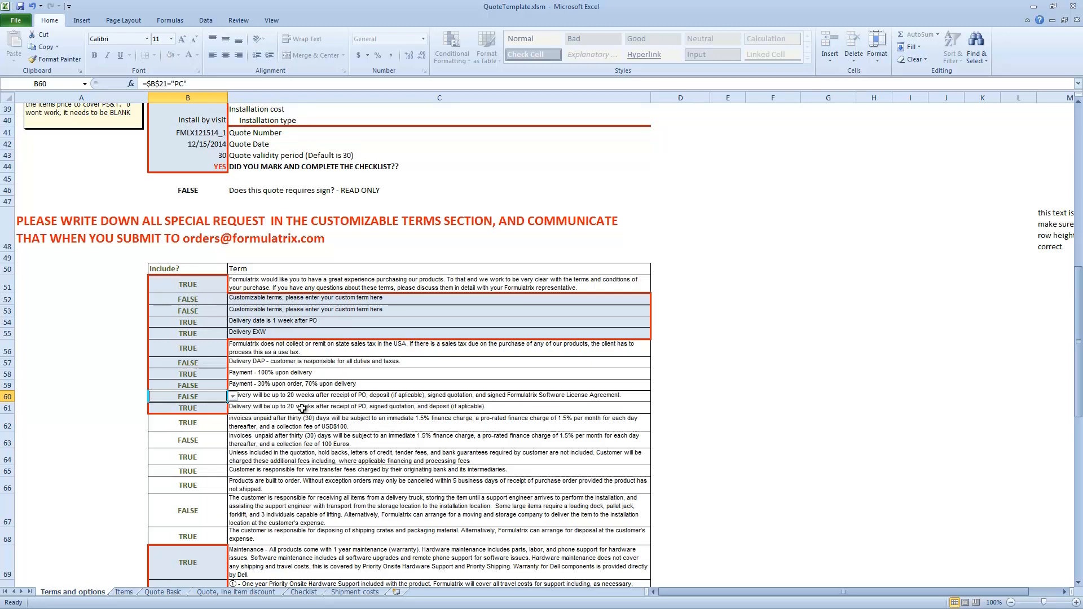
pyautogui.click(233, 398)
pyautogui.click(226, 405)
pyautogui.click(231, 397)
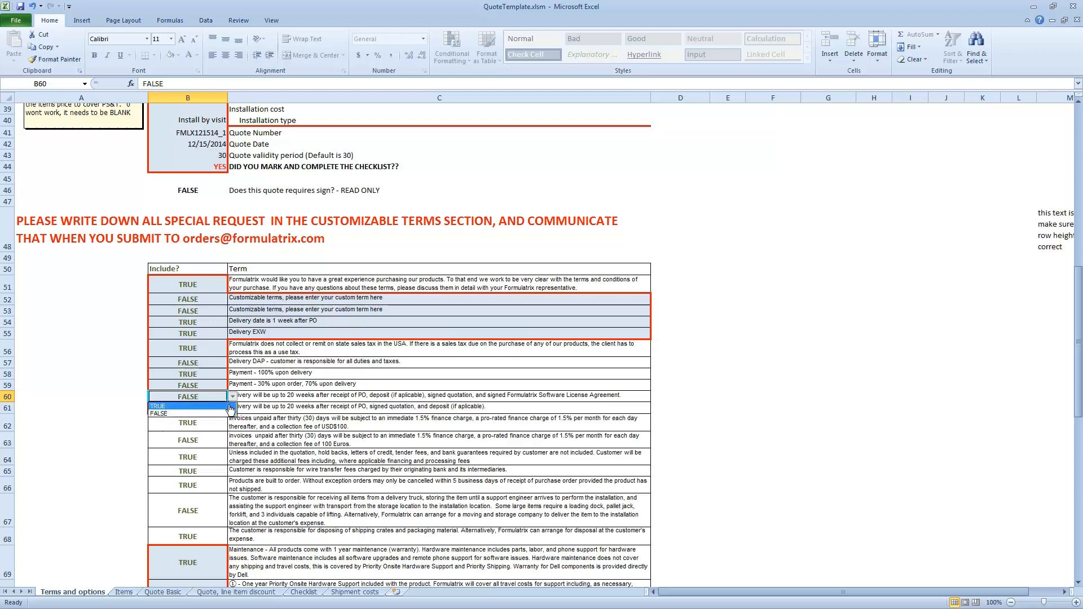
pyautogui.click(209, 394)
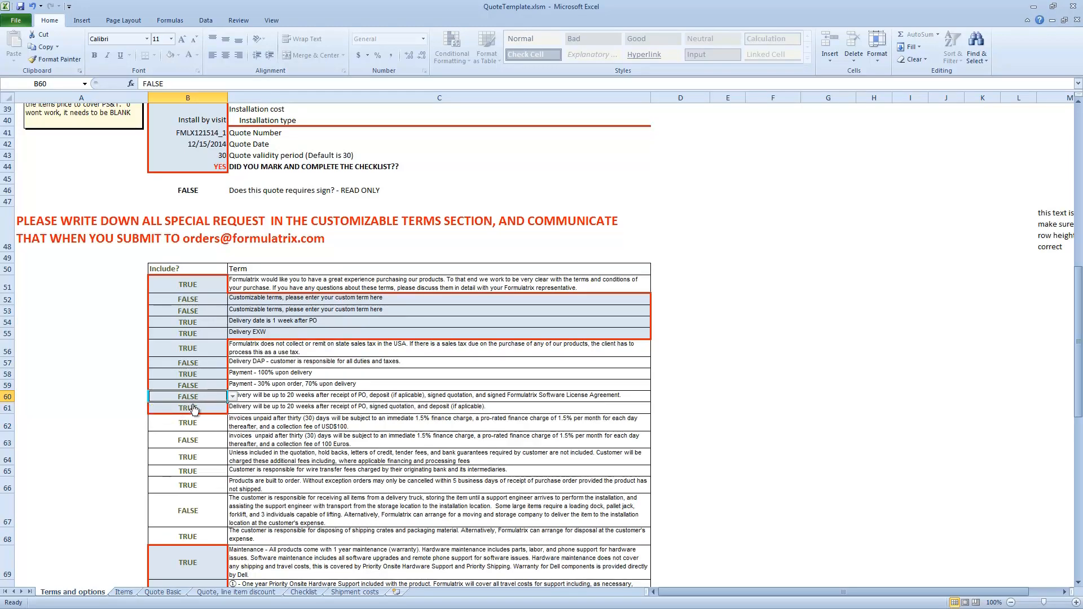
pyautogui.click(194, 407)
pyautogui.click(232, 408)
pyautogui.click(226, 425)
pyautogui.click(216, 322)
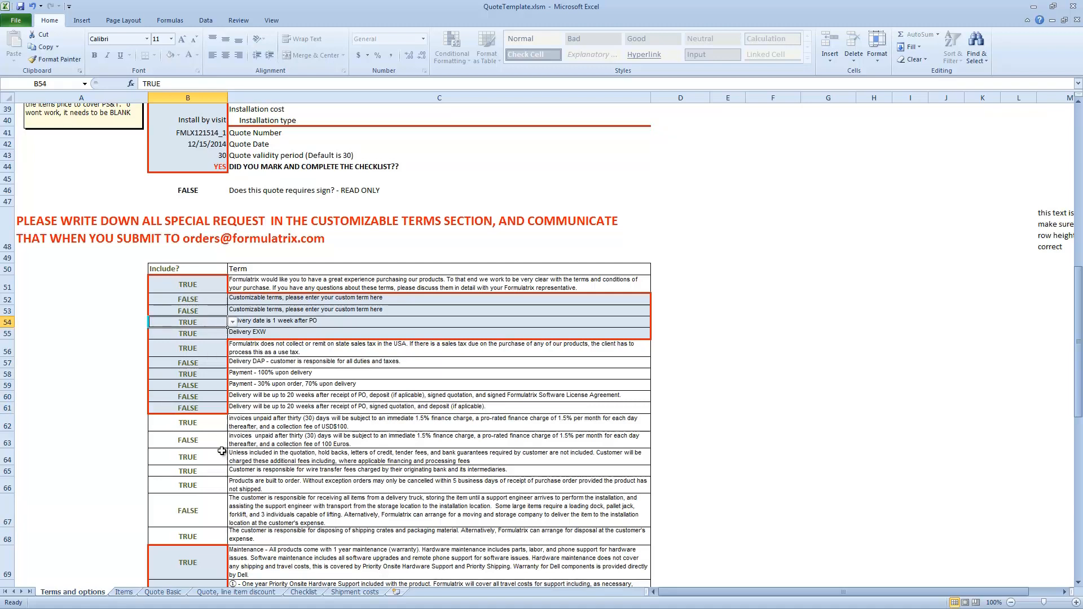
# - Review the custom delivery terms and the optional maintenance section on the line item discount quote
pyautogui.click(217, 592)
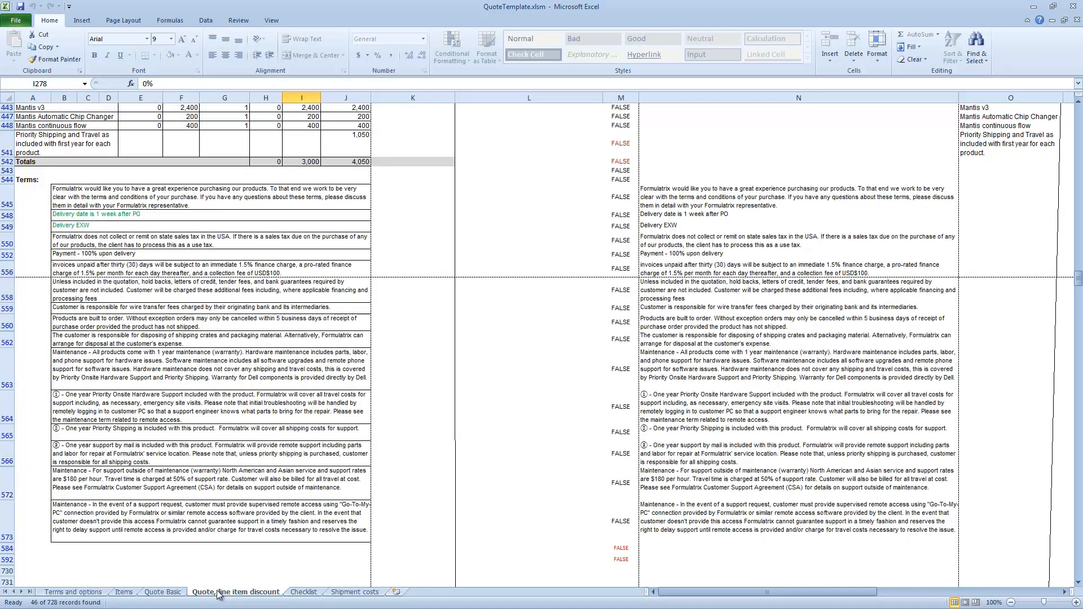
pyautogui.scroll(3, 225, 557)
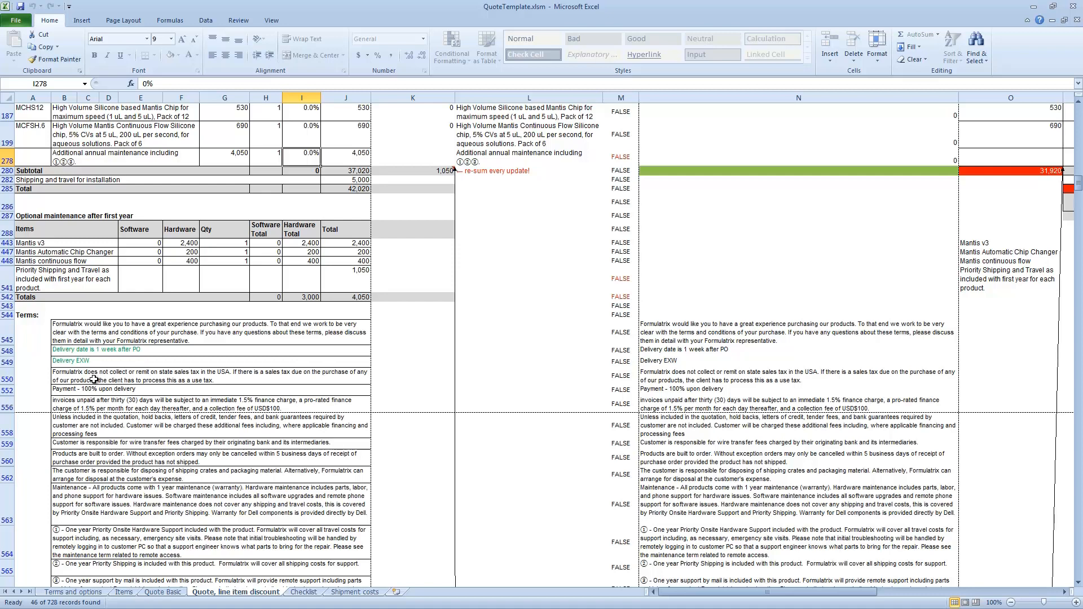
# - Examine the remaining terms in Terms and options, including the Include choices for the European out-of-warranty maintenance term in row 76
pyautogui.click(104, 592)
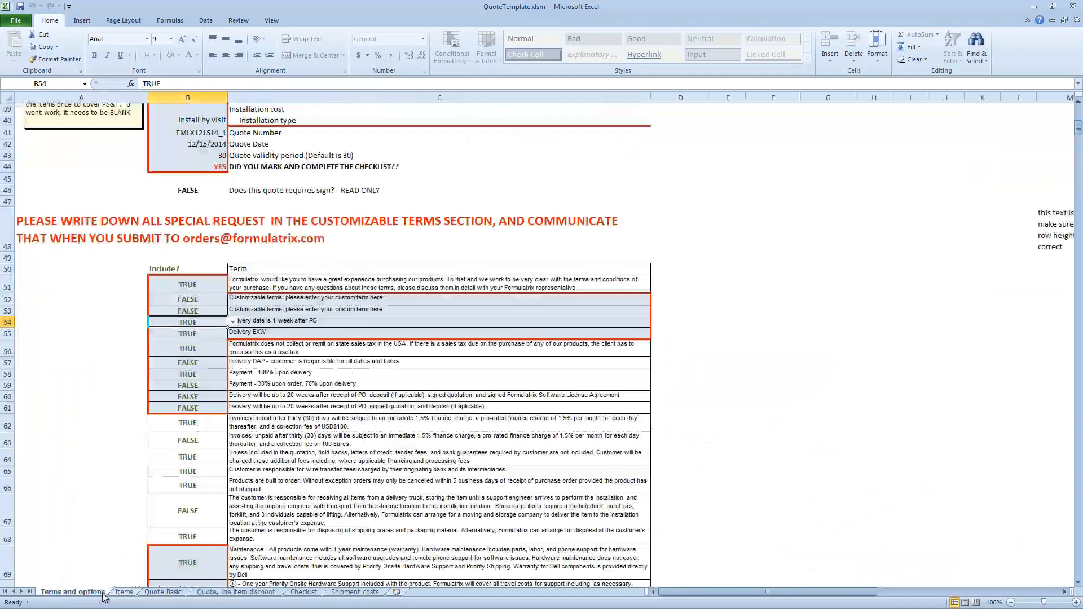
pyautogui.click(302, 312)
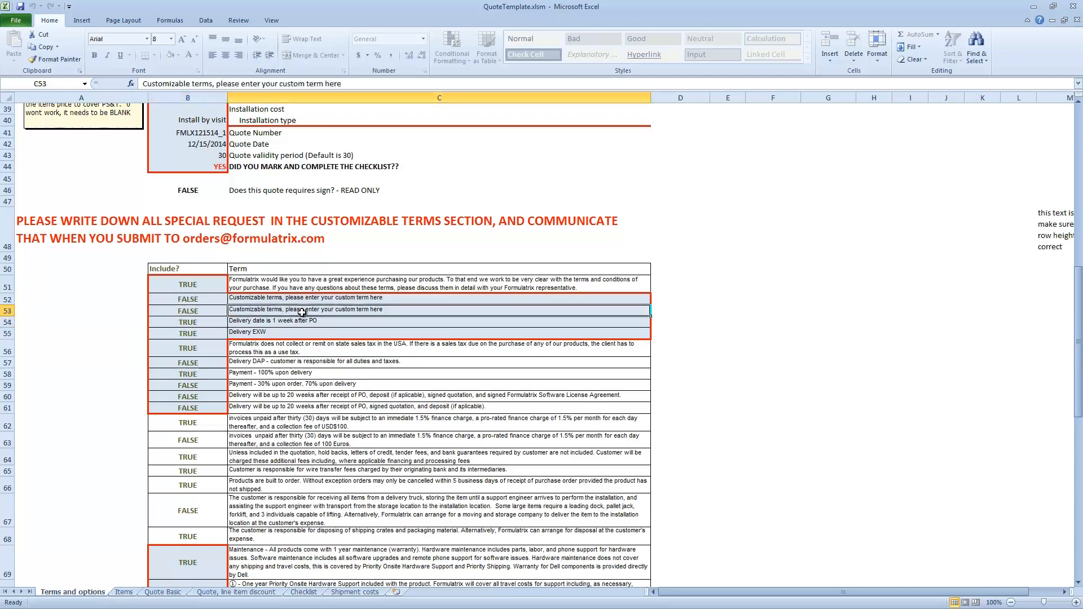
pyautogui.scroll(-4, 245, 512)
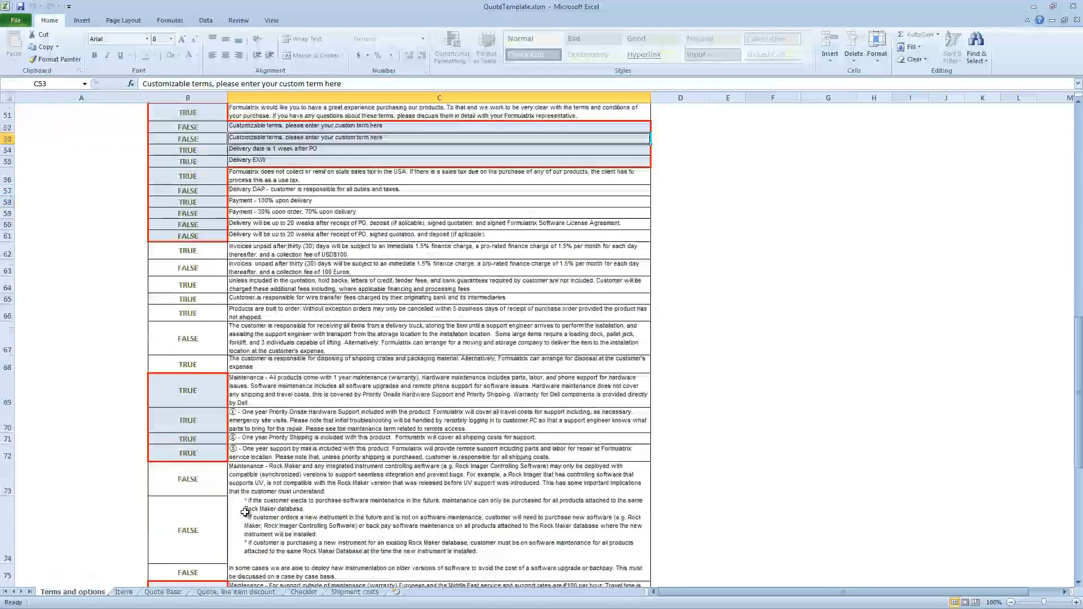
pyautogui.scroll(-5, 245, 513)
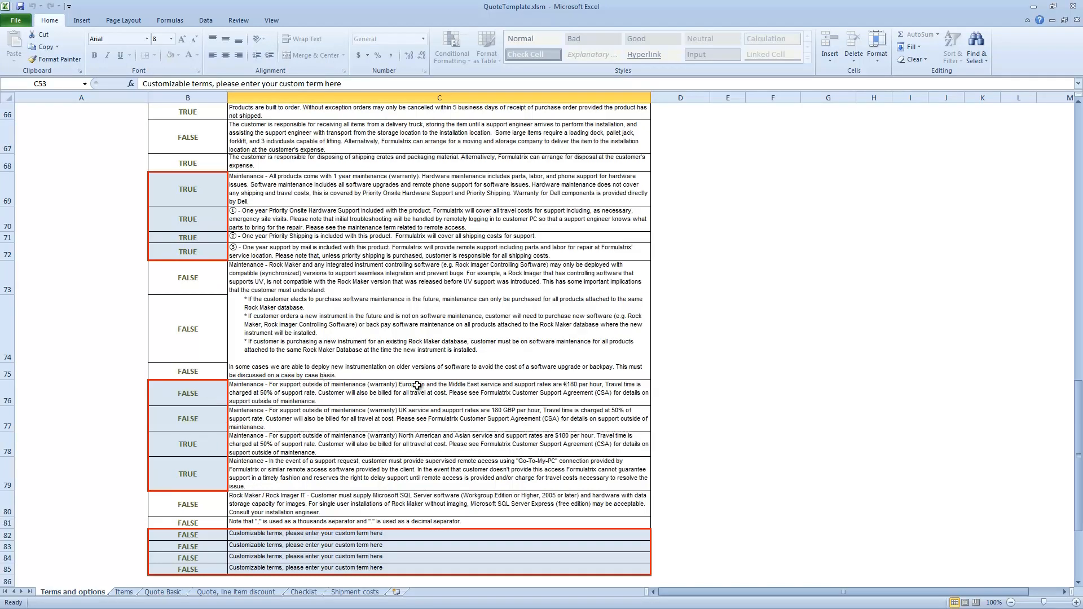
pyautogui.click(219, 396)
pyautogui.click(233, 401)
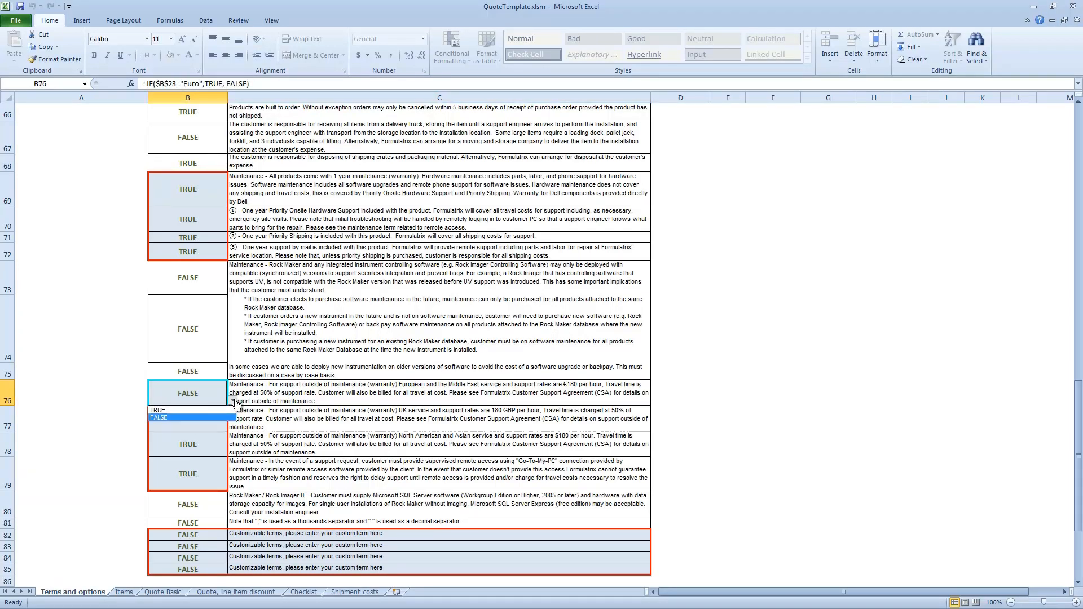
pyautogui.click(235, 403)
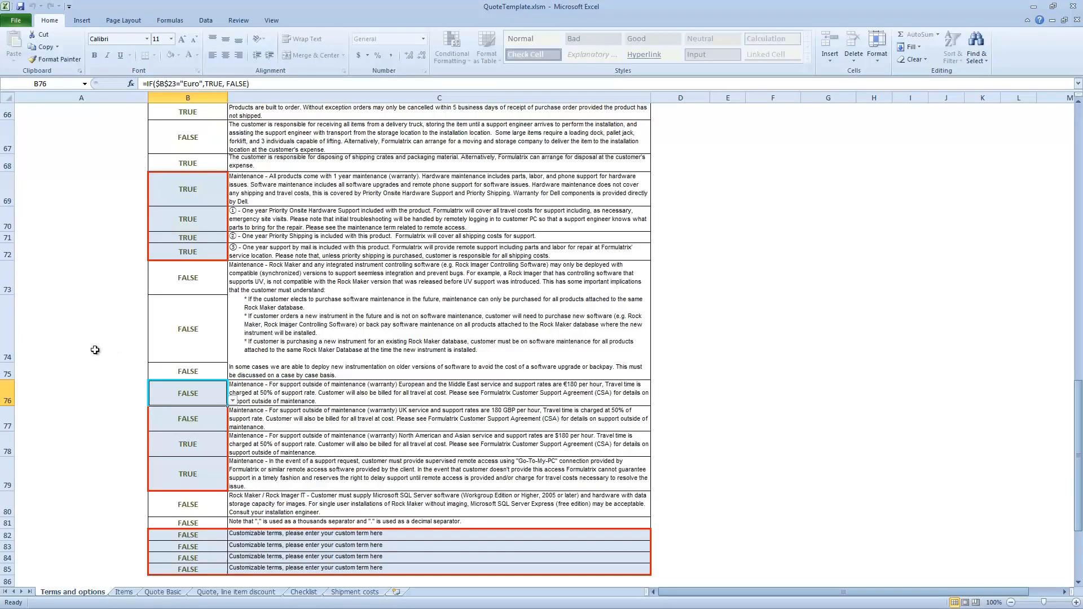
pyautogui.scroll(3, 94, 350)
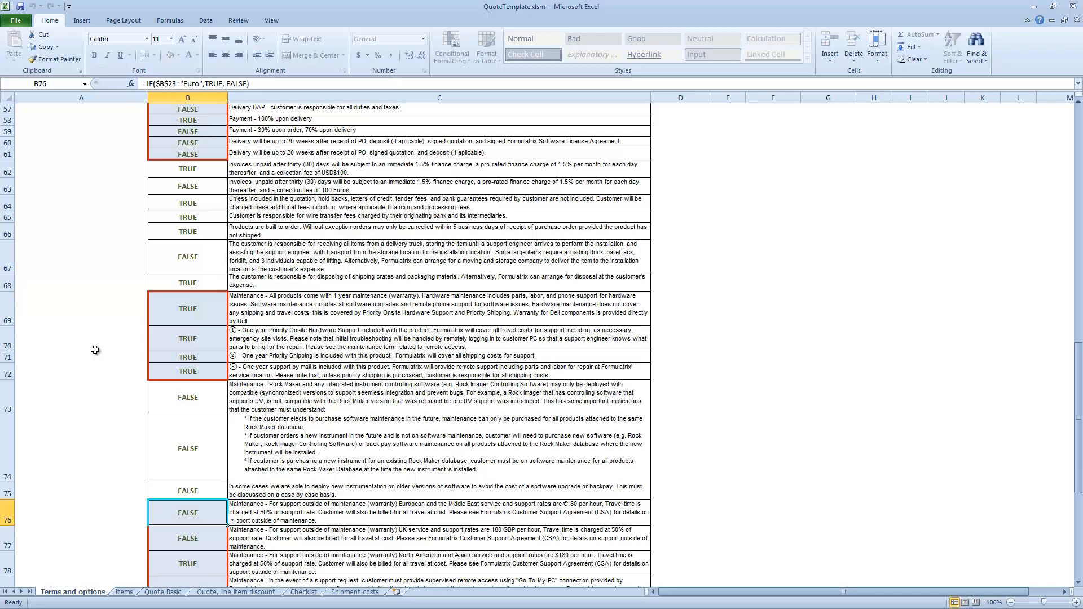
pyautogui.scroll(1, 94, 350)
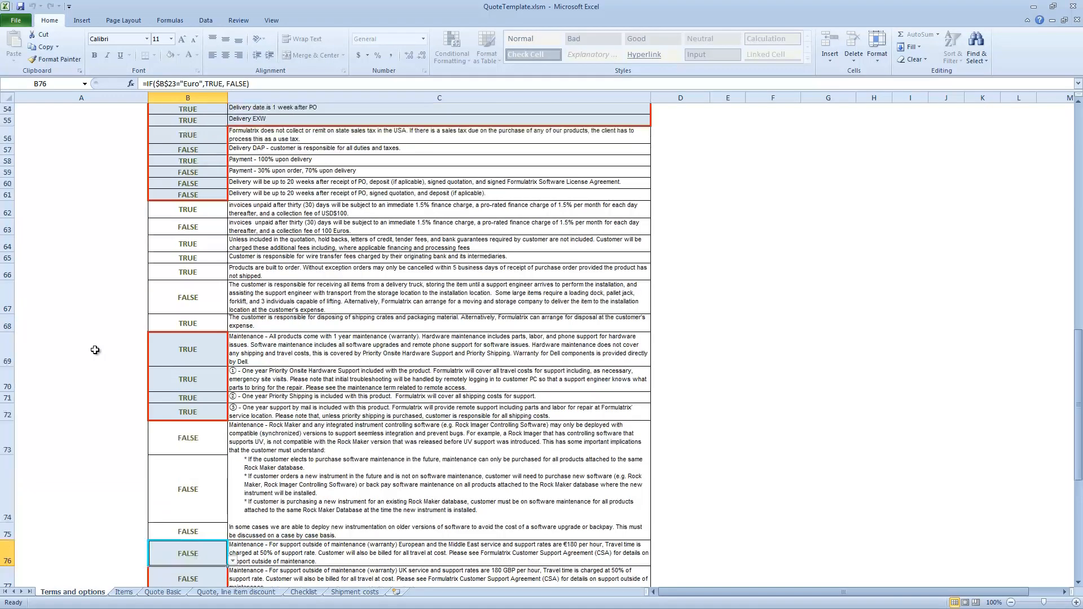
pyautogui.scroll(2, 210, 317)
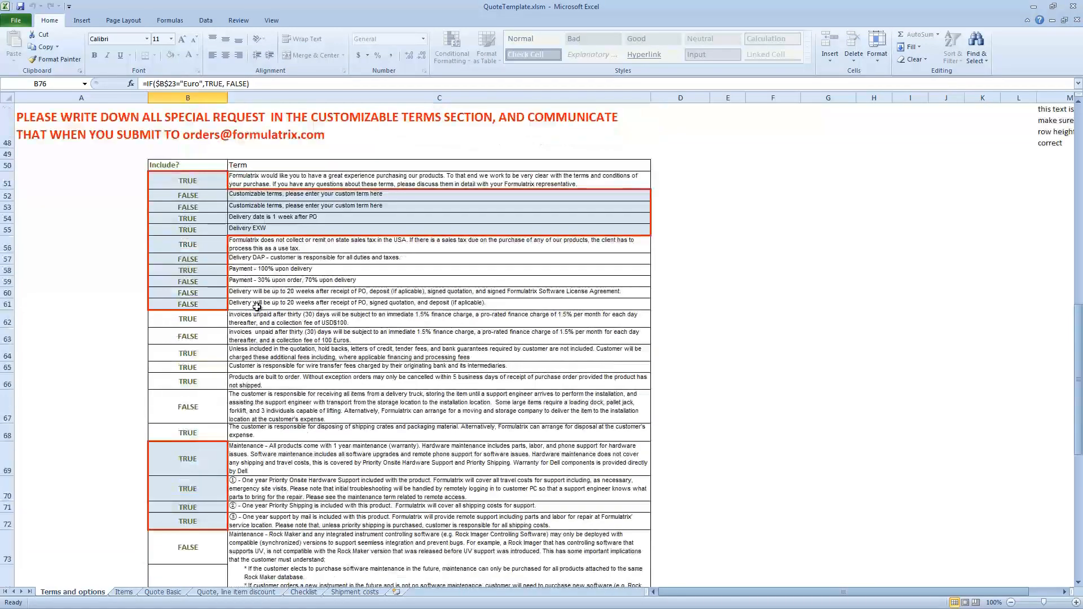